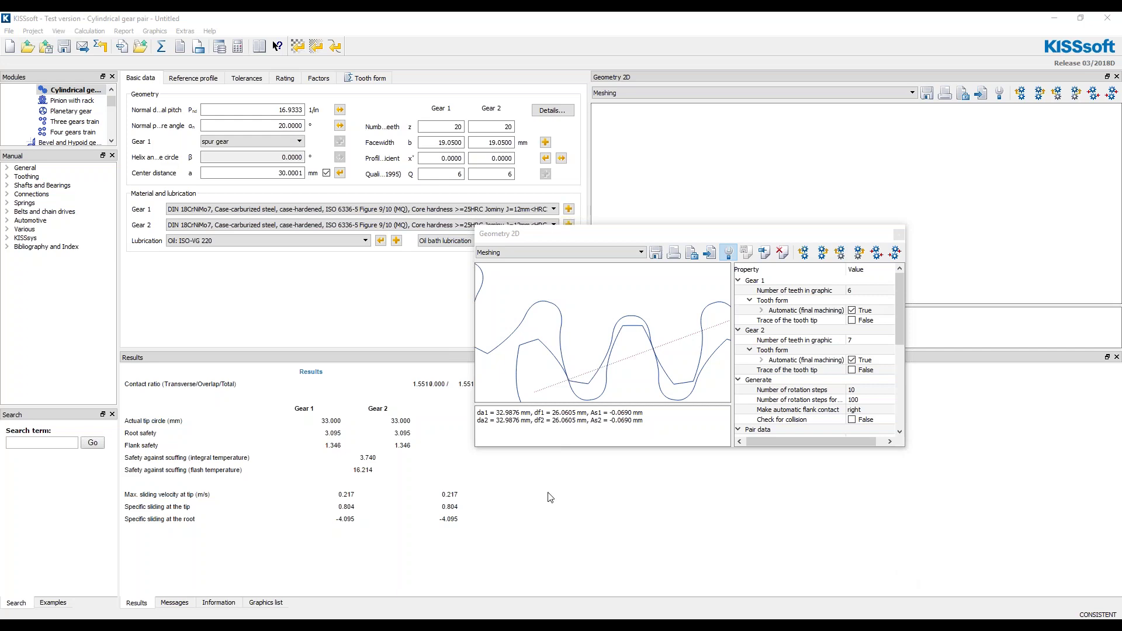
Enlarge the floating Geometry 2D meshing graphic and dock it as a tab in the Geometry 2D panel
left_click_drag(472, 451, 380, 604)
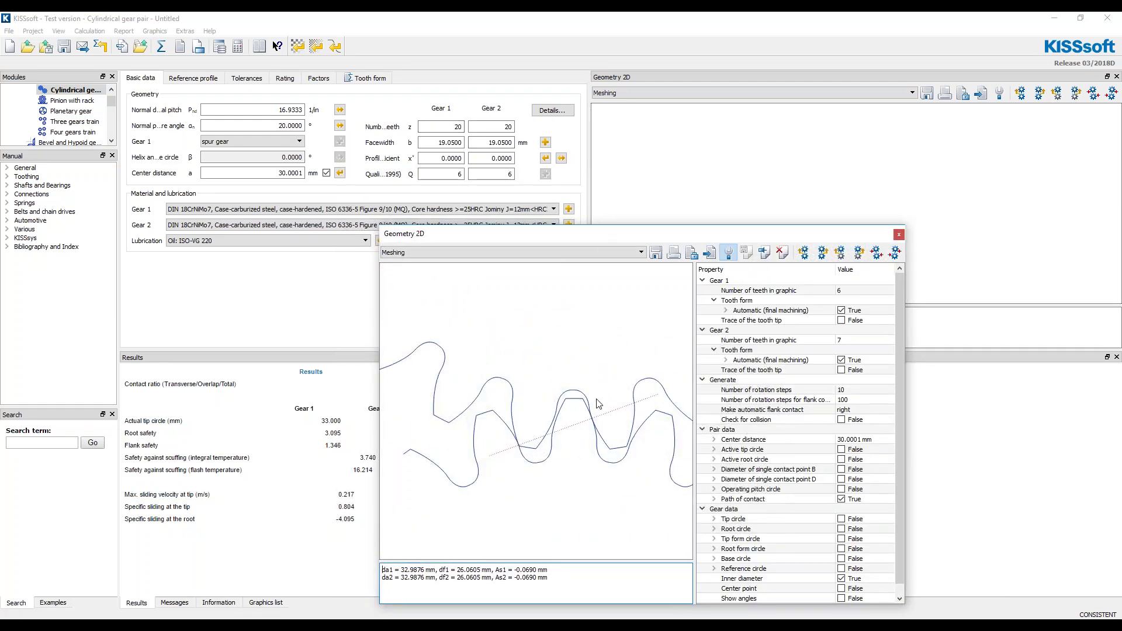
left_click_drag(763, 237, 770, 210)
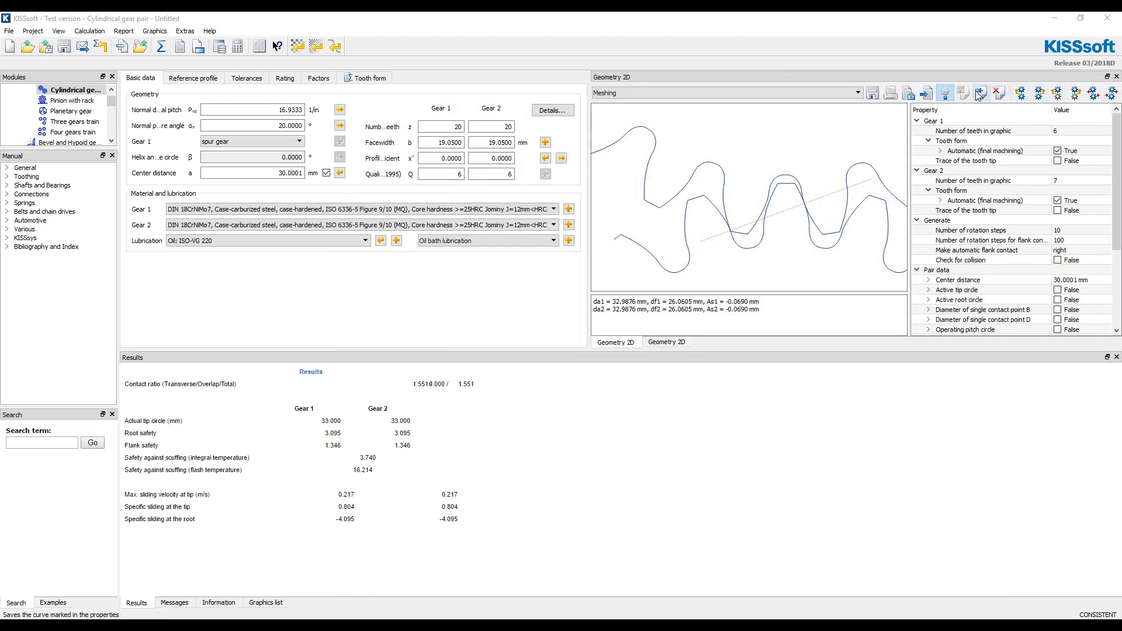
Hide the meshing graphic's properties, then review Reference profile, Tolerances, Rating and Factors before returning to Basic data
left_click(945, 92)
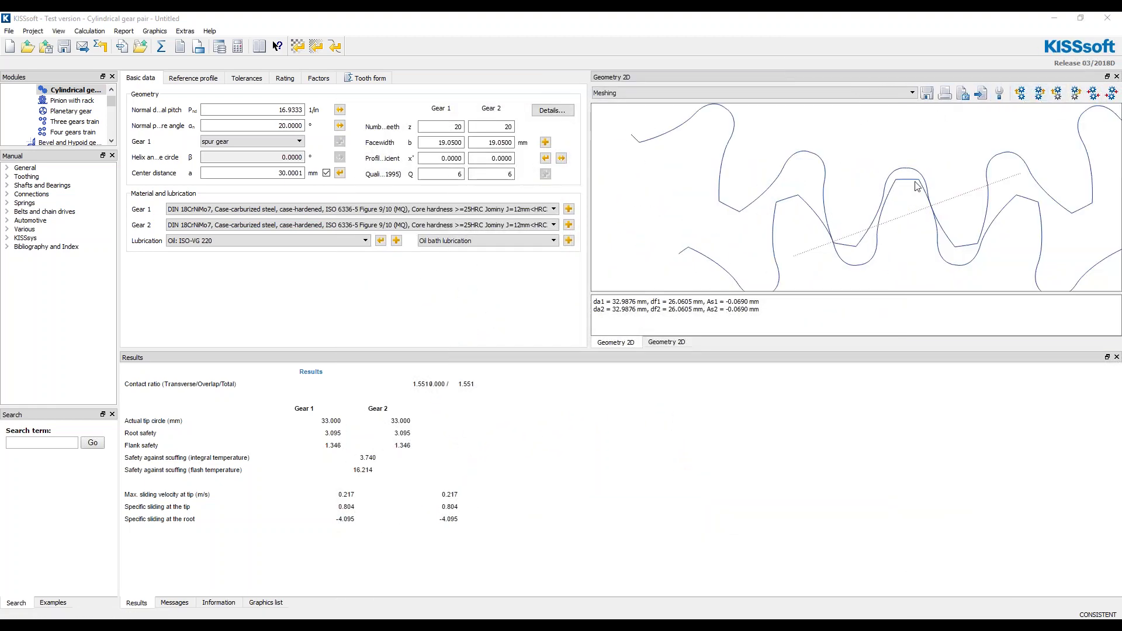
left_click(195, 80)
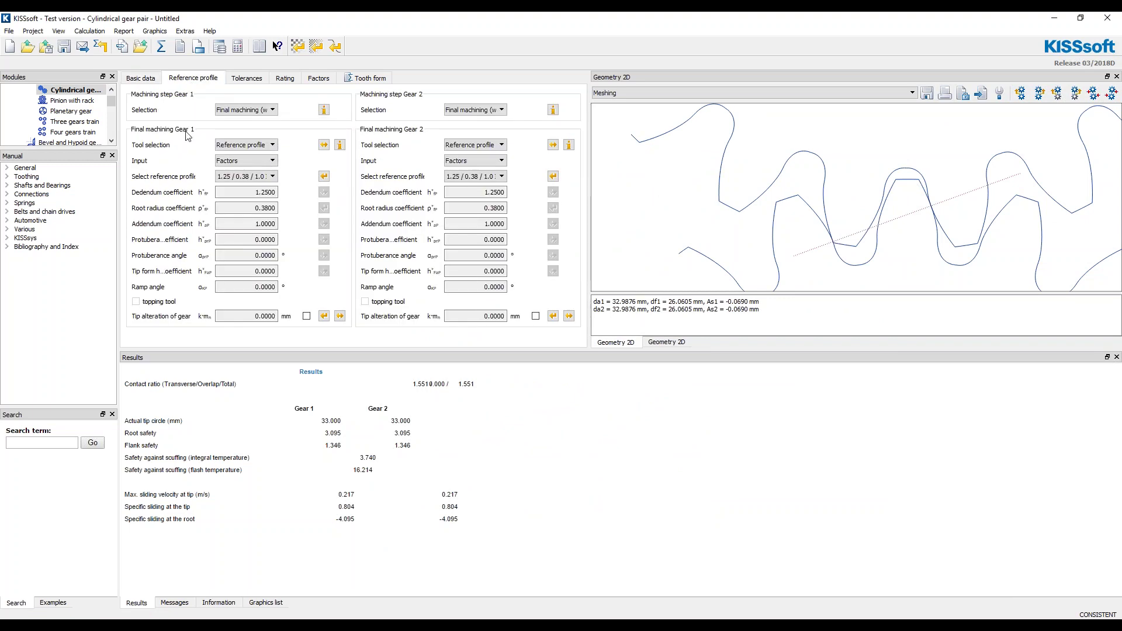
left_click(133, 76)
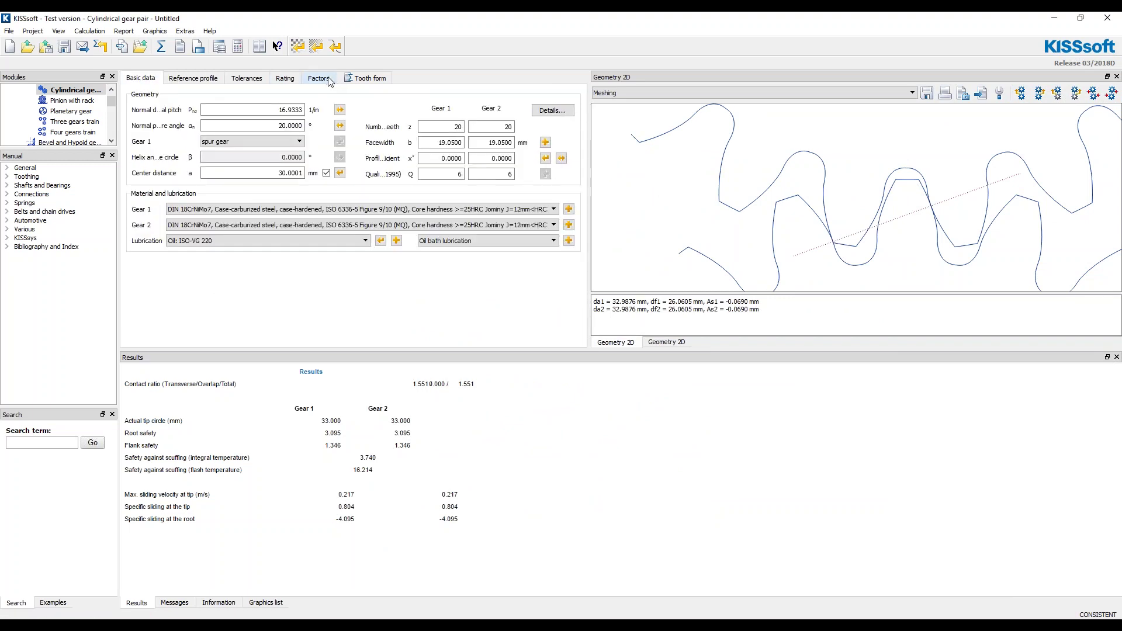
left_click(261, 84)
left_click(285, 79)
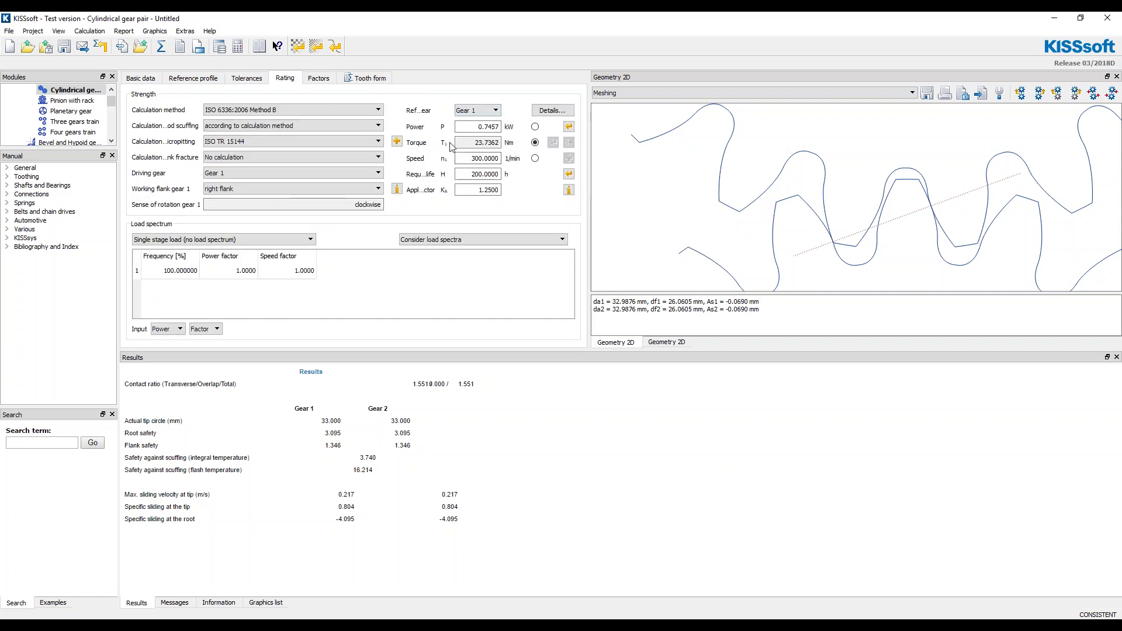
left_click(321, 80)
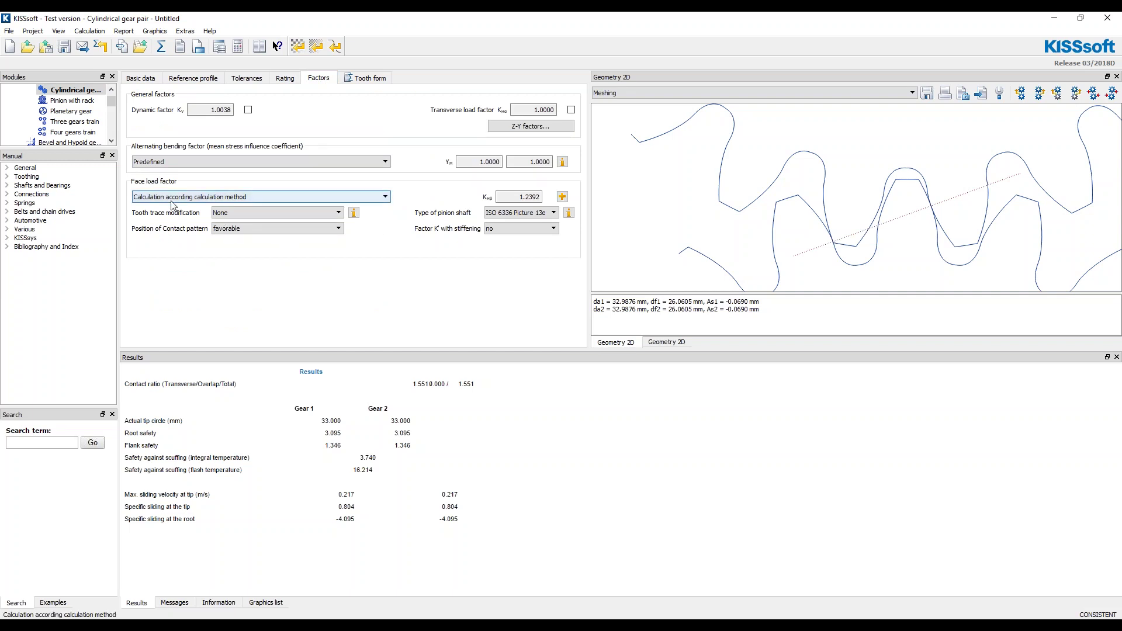
left_click(139, 79)
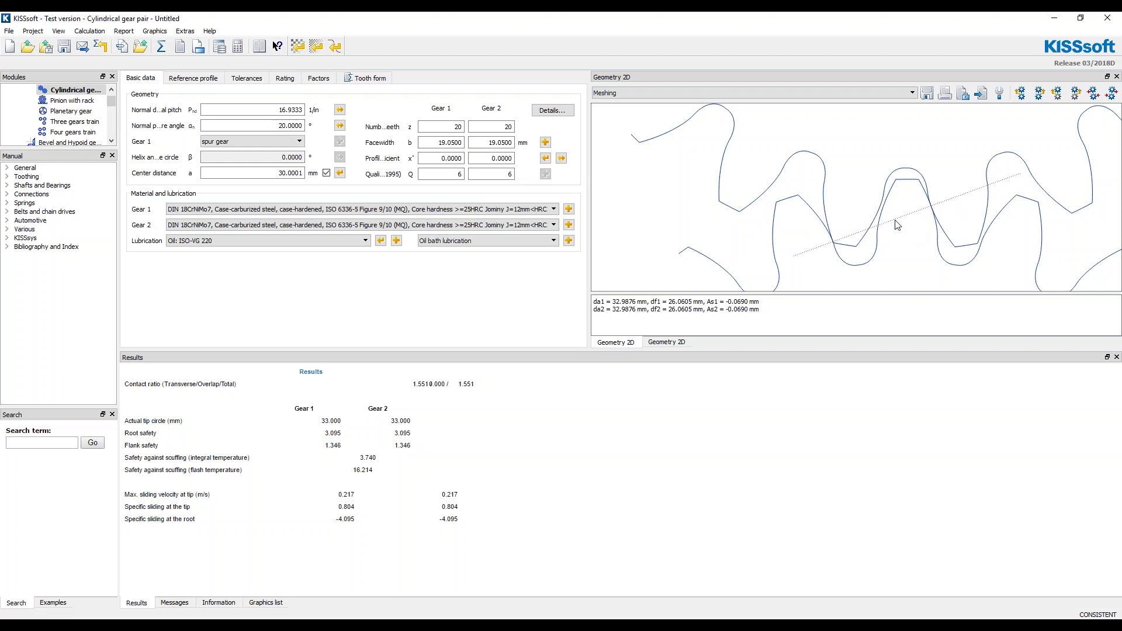
Switch to the SOLIDWORKS gear model and orbit and zoom to inspect its teeth in 3D
mouse_move(584, 617)
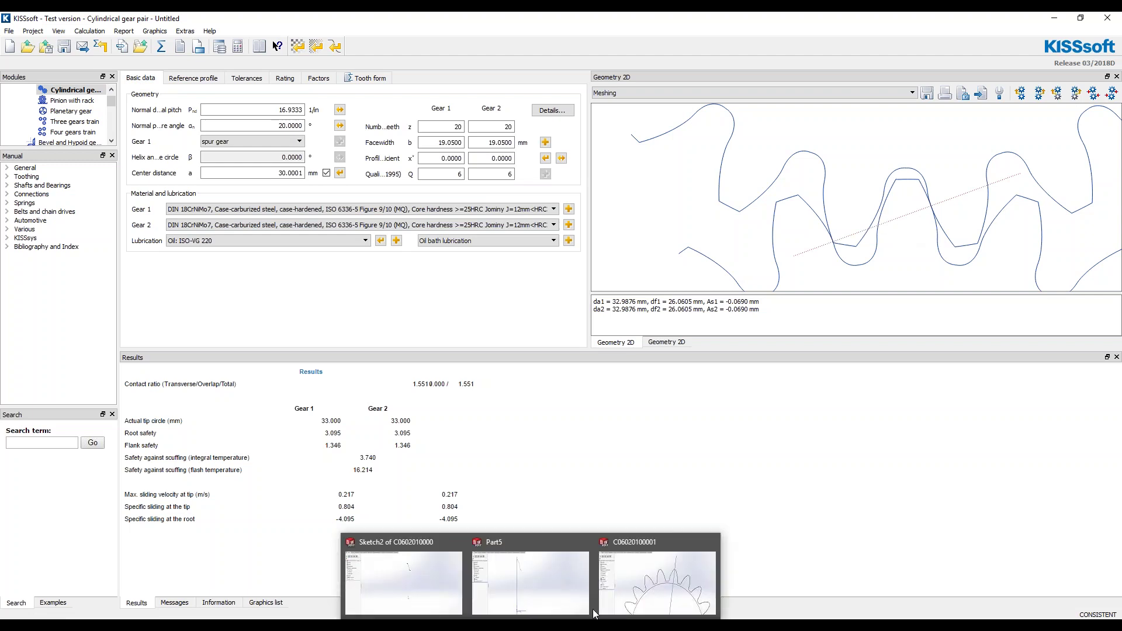
left_click(653, 594)
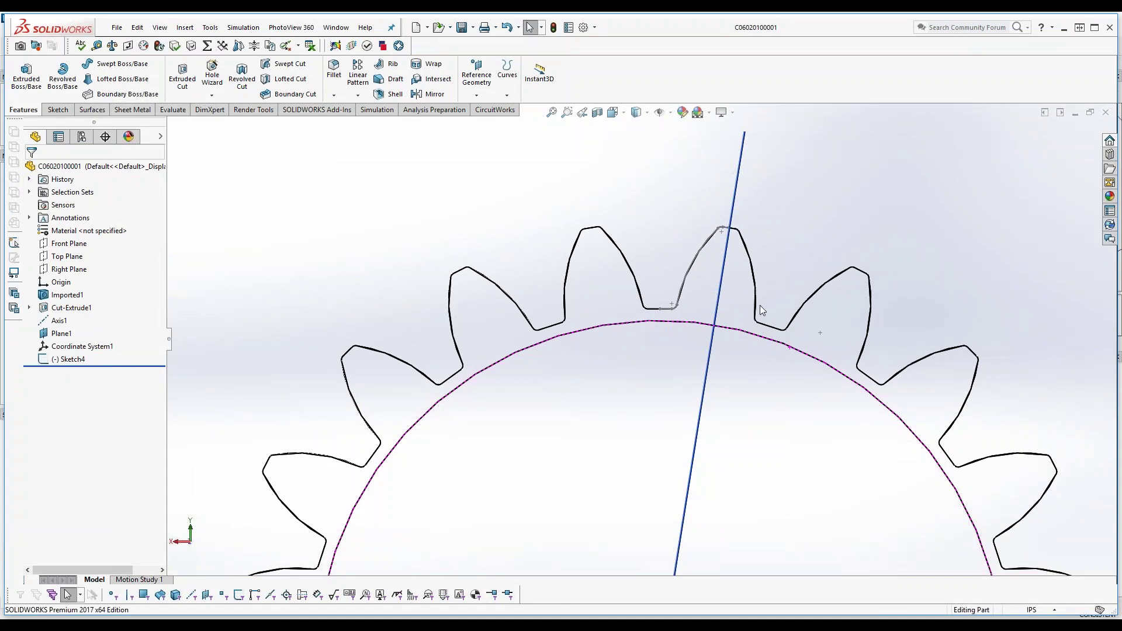
middle_click_drag(767, 332, 881, 355)
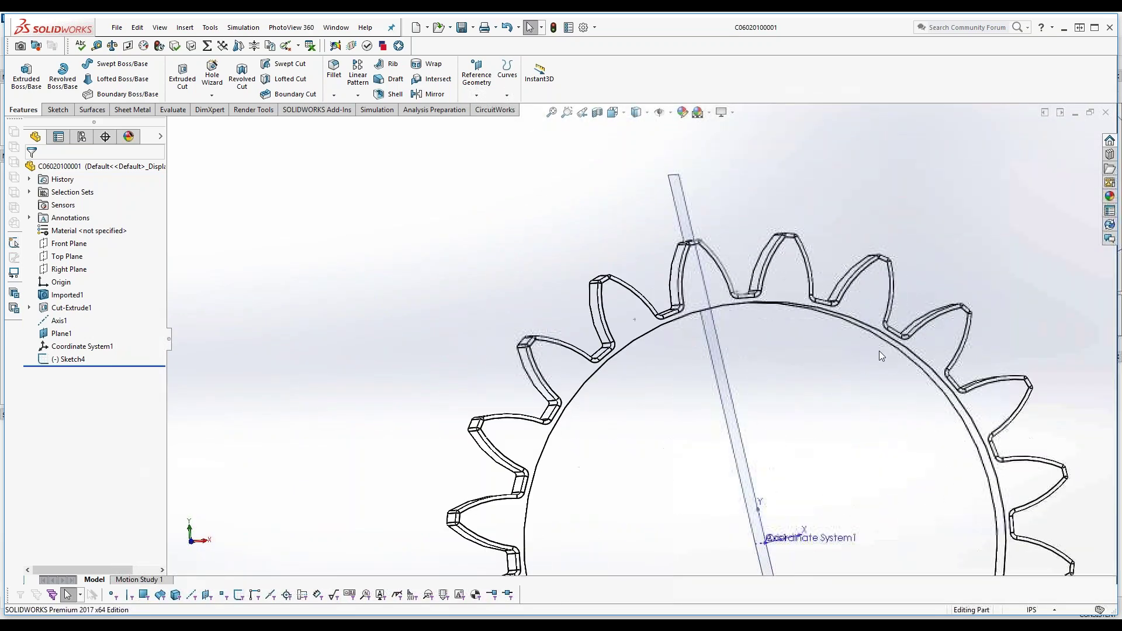
scroll(678, 231, "down", 5)
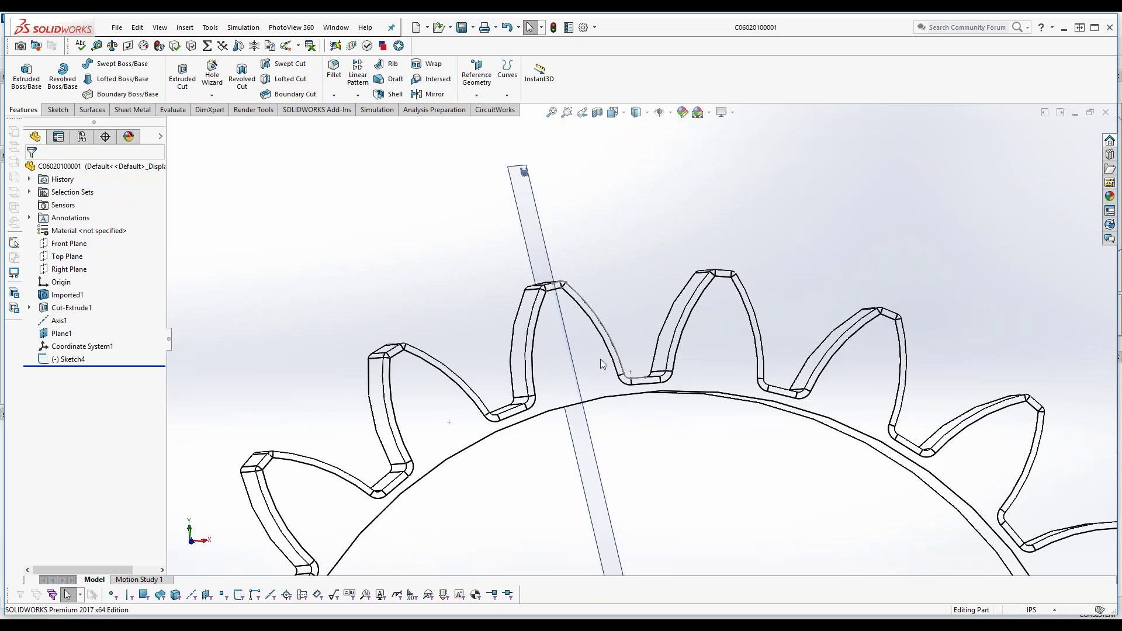
middle_click_drag(601, 359, 592, 454)
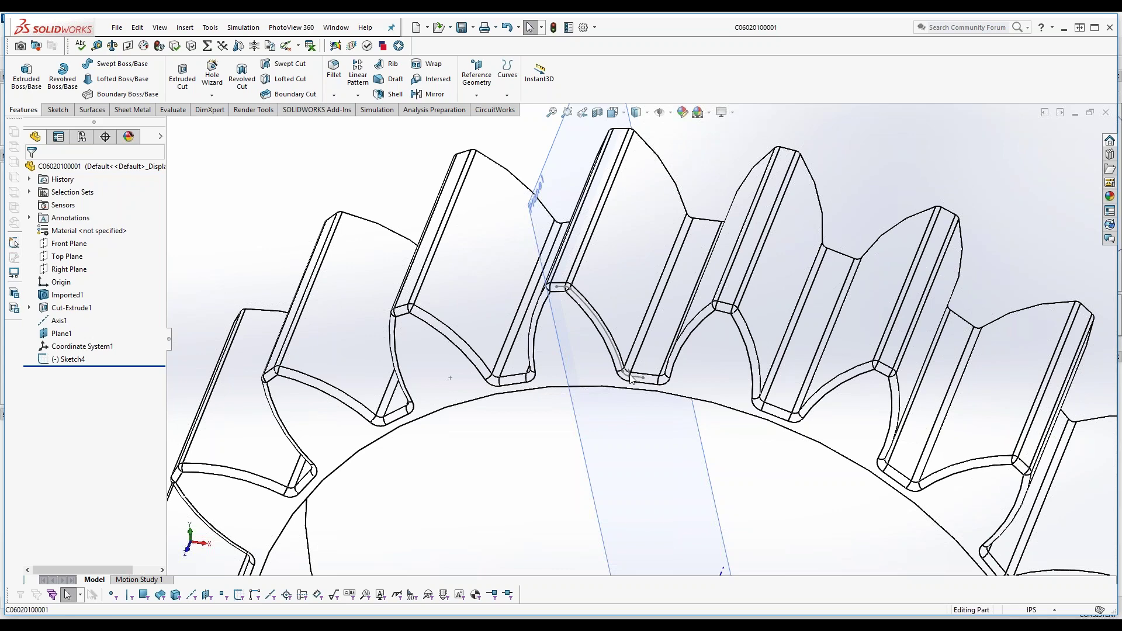
Return the gear to a face-on front view fitted to the window
key("ctrl+1")
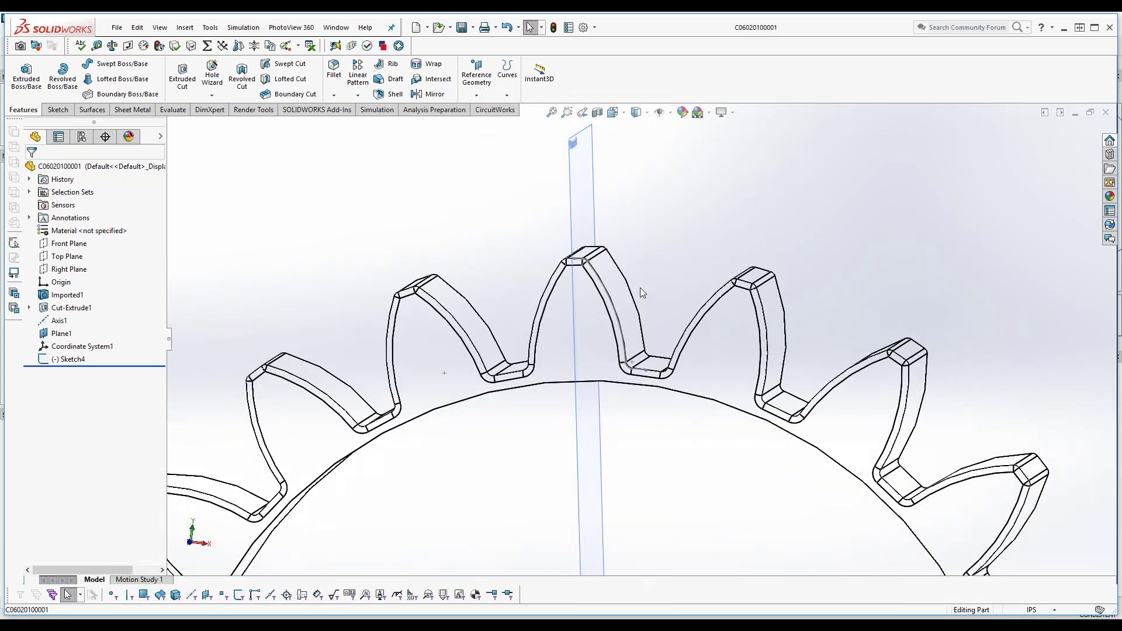
key("ctrl+1")
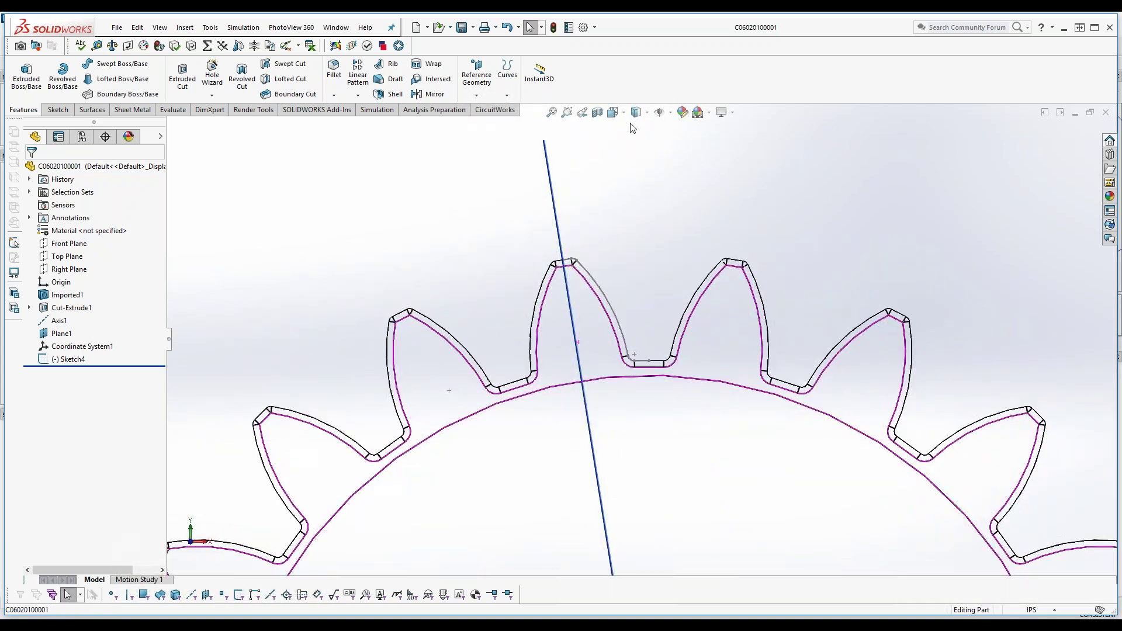
left_click(632, 113)
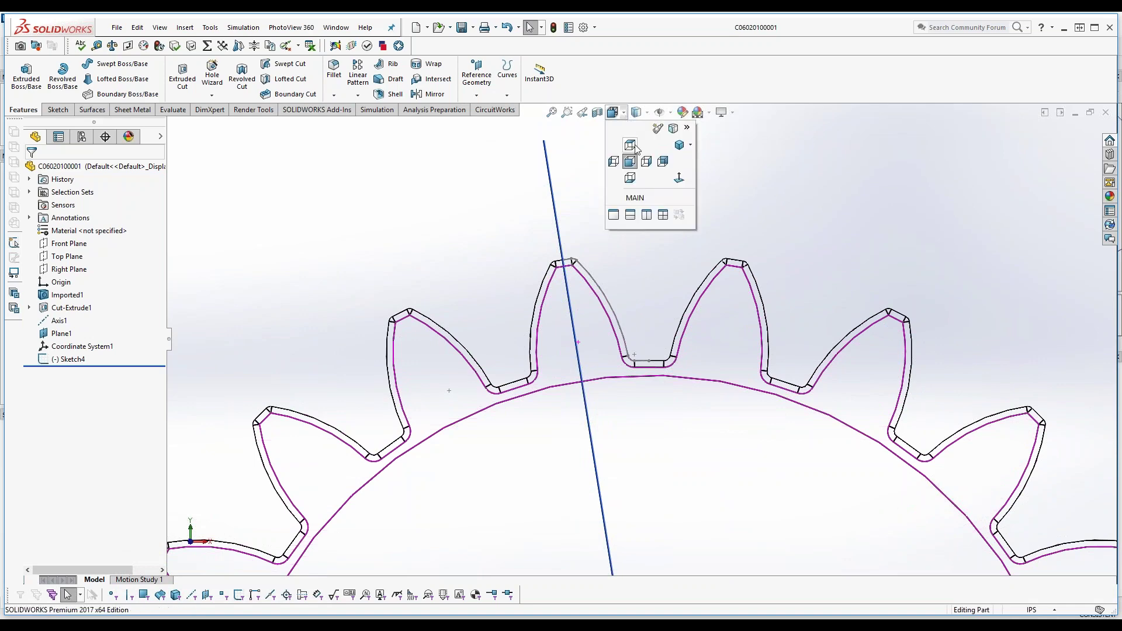
left_click(629, 208)
Zoom in on the gear's top tooth in SOLIDWORKS
scroll(633, 300, "down", 5)
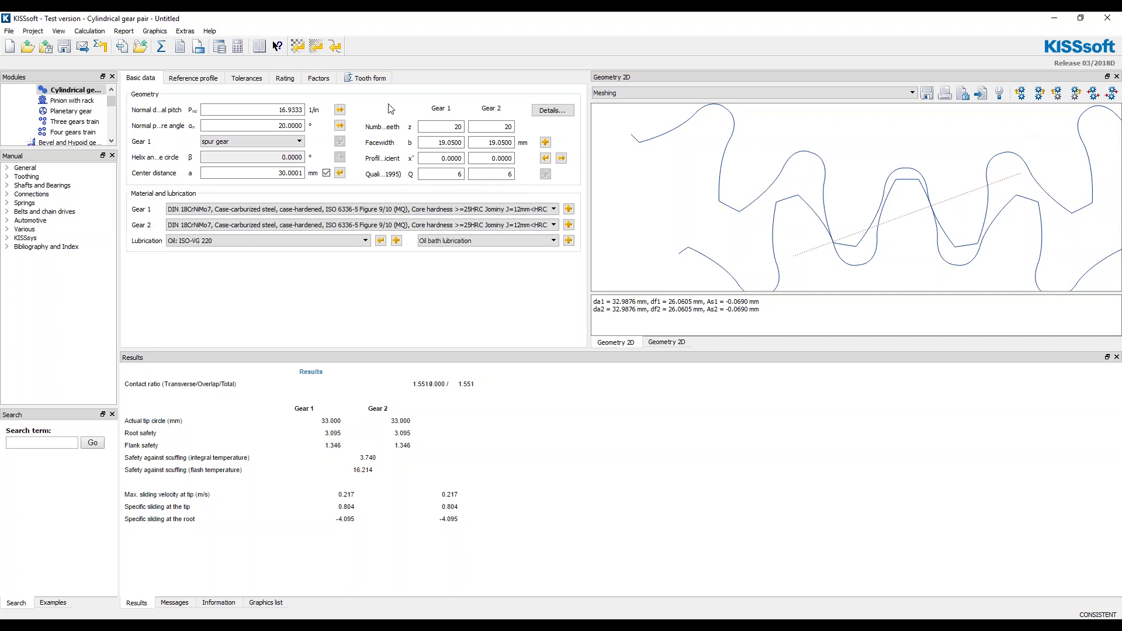
Deactivate Gear 2's automatic operation in the Tooth form tree
left_click(90, 31)
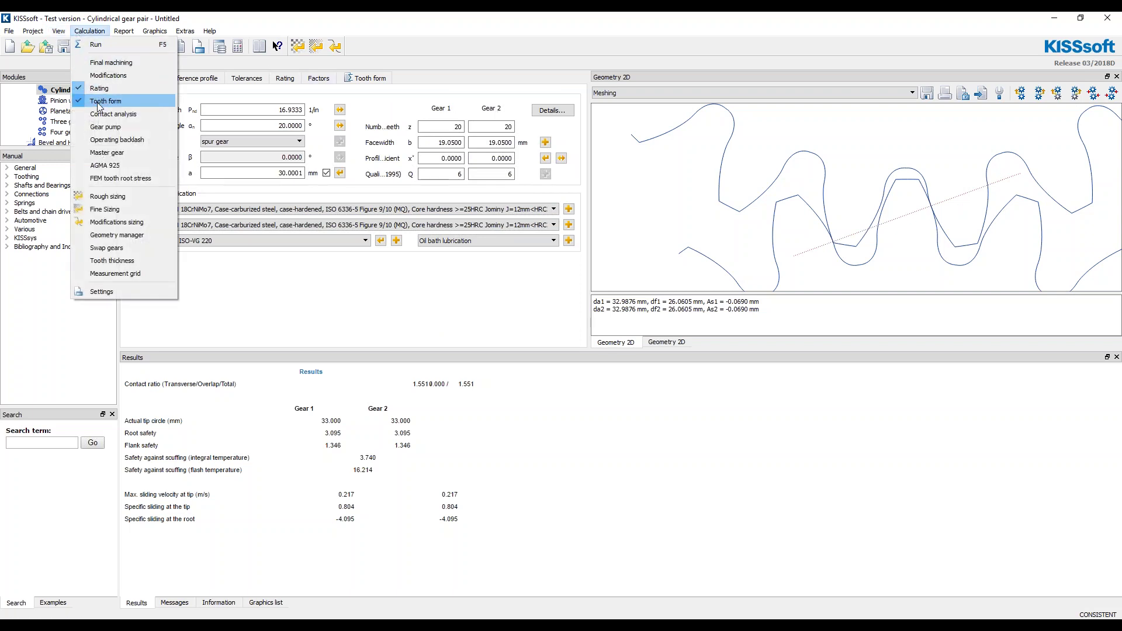
left_click(366, 82)
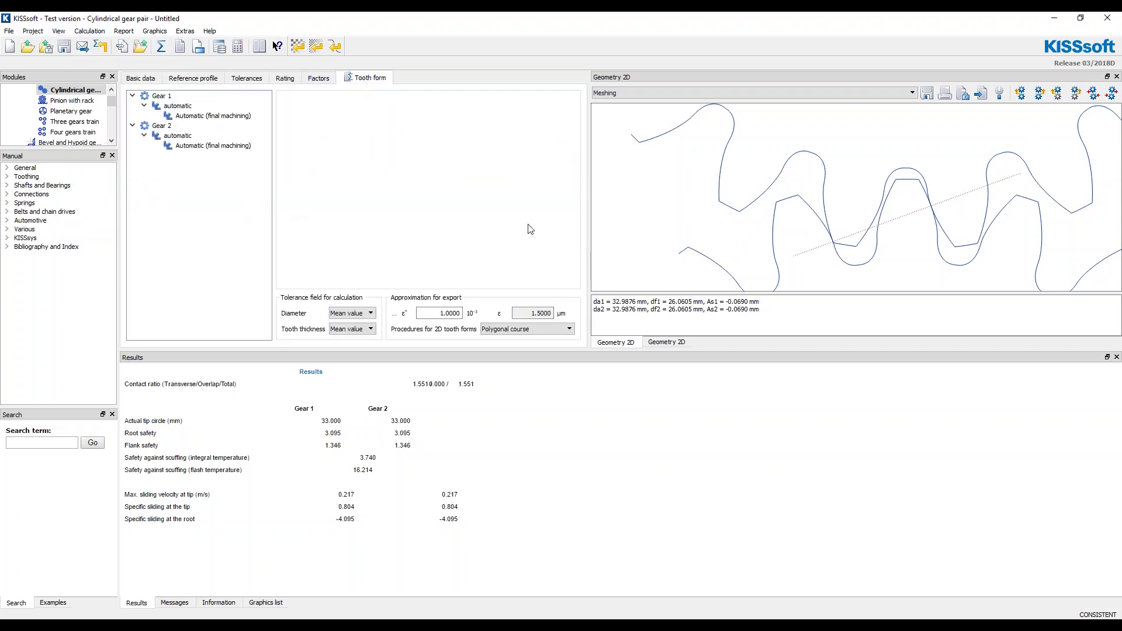
scroll(890, 251, "down", 1)
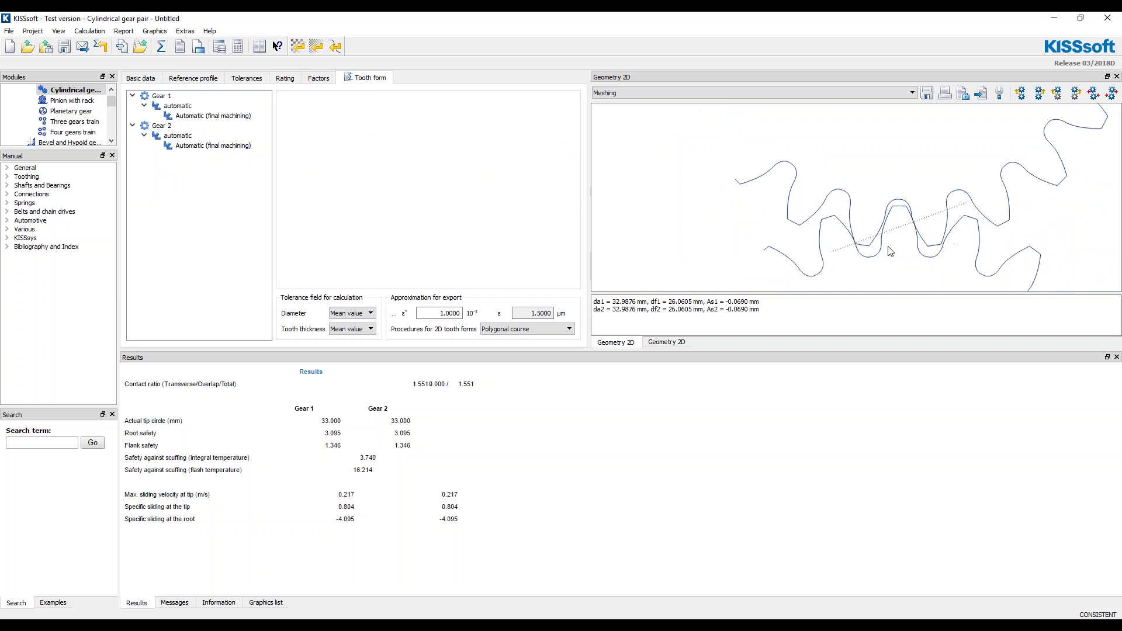
right_click(170, 138)
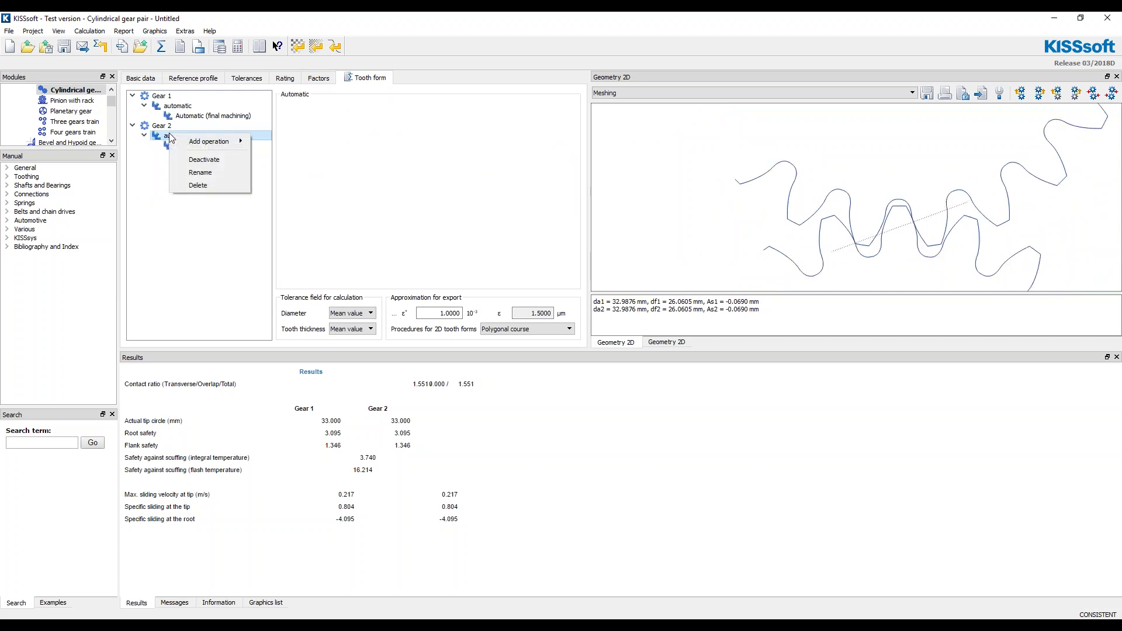
left_click(201, 165)
Recalculate the pair, dismissing the root sliding and second warnings, and reselect Gear 2's operation
left_click(161, 46)
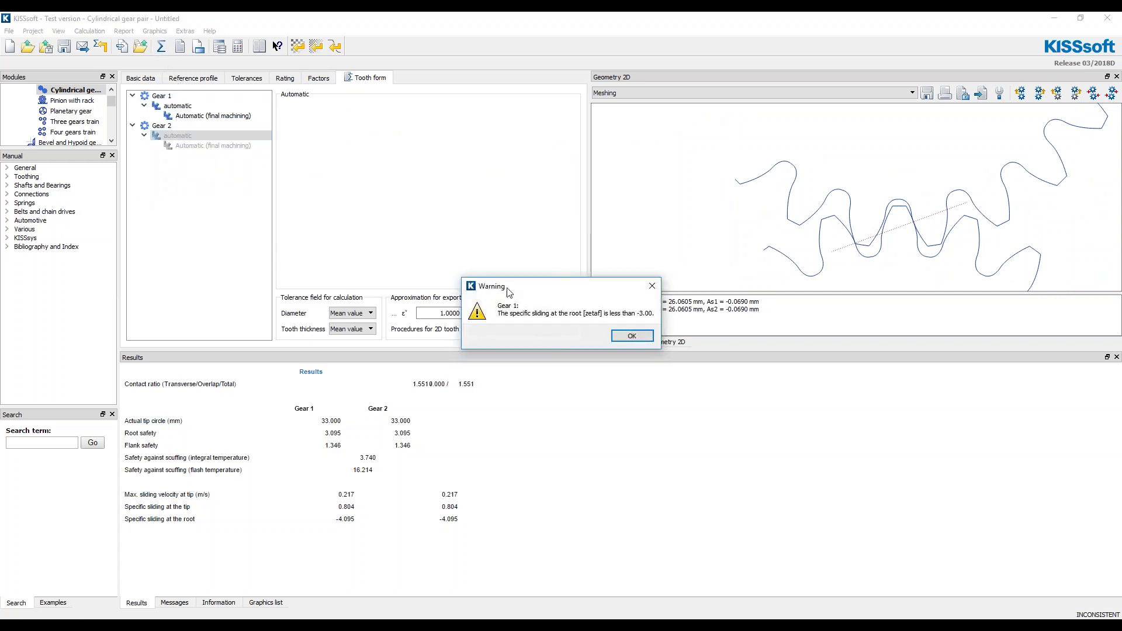
left_click(631, 336)
left_click(576, 336)
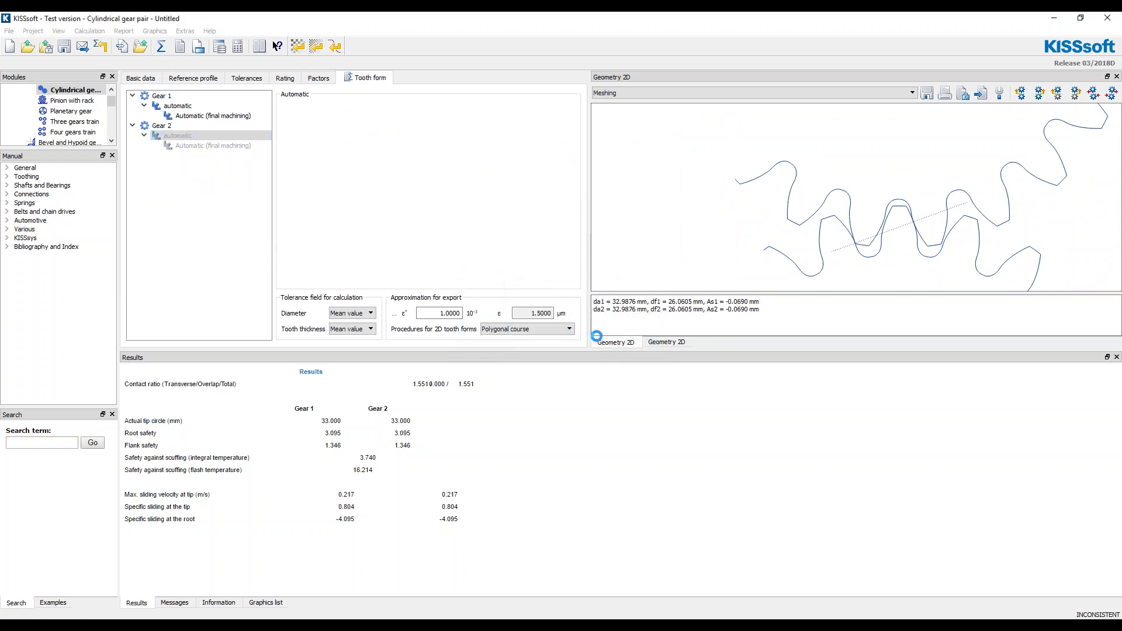
left_click(166, 137)
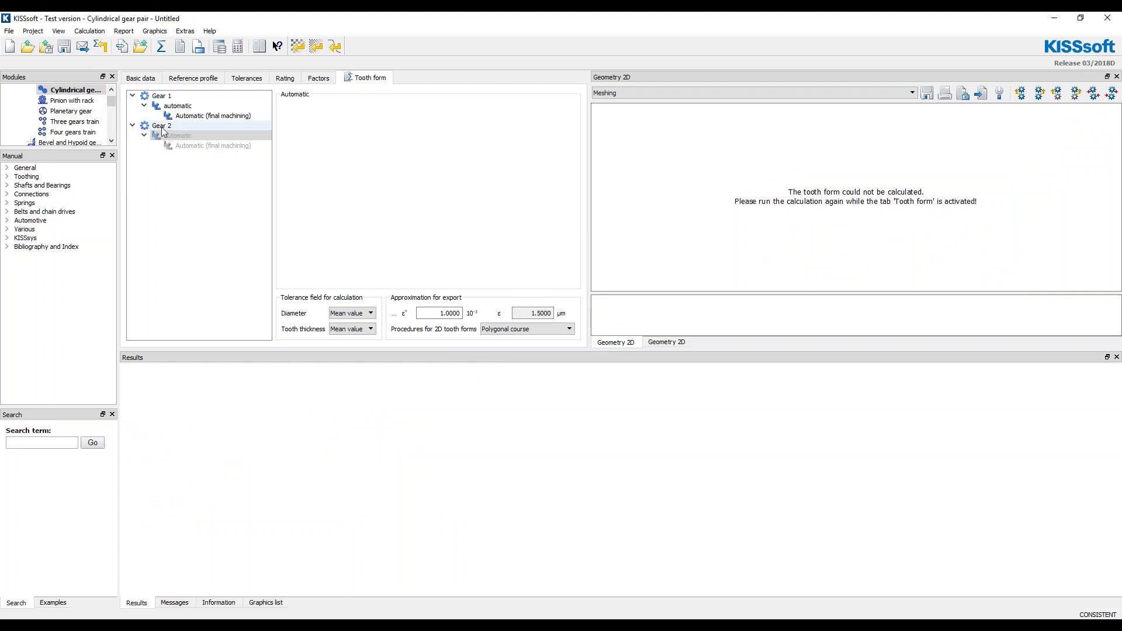
right_click(163, 135)
Add an Import cylindrical gear data operation to Gear 2 loading Desktop/TOOTH.DXF
mouse_move(184, 143)
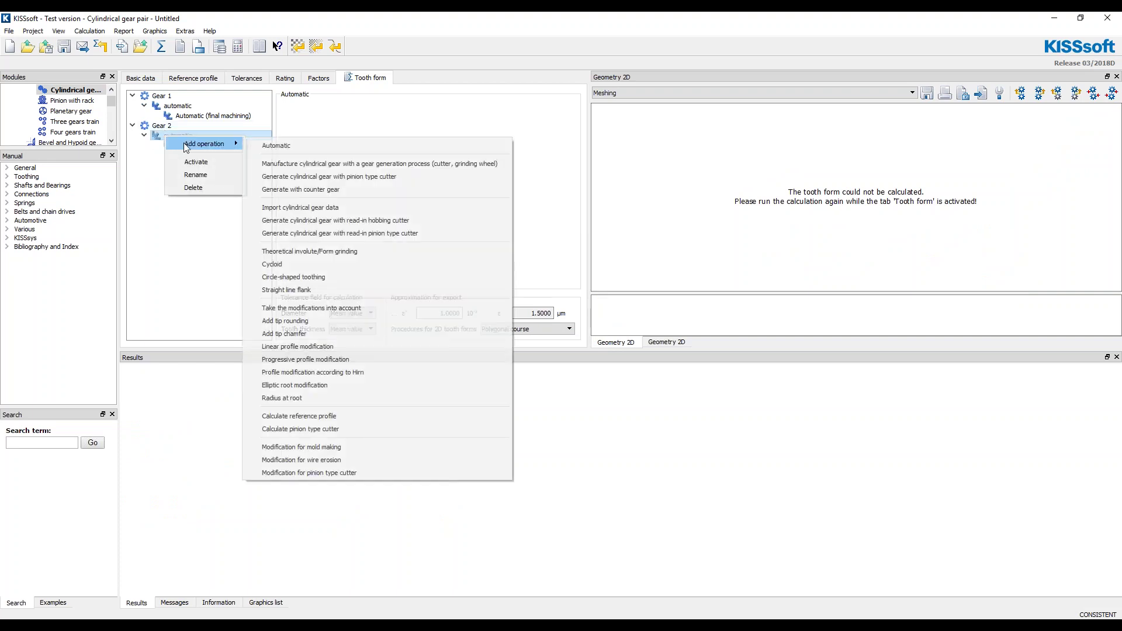
left_click(318, 209)
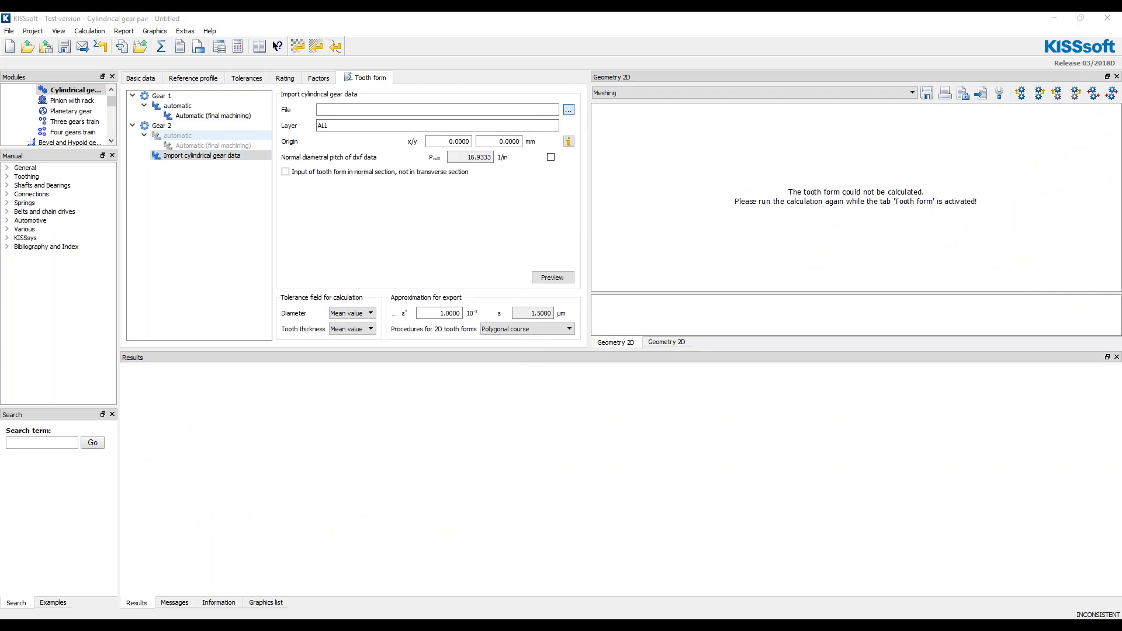
left_click(568, 110)
left_click(48, 364)
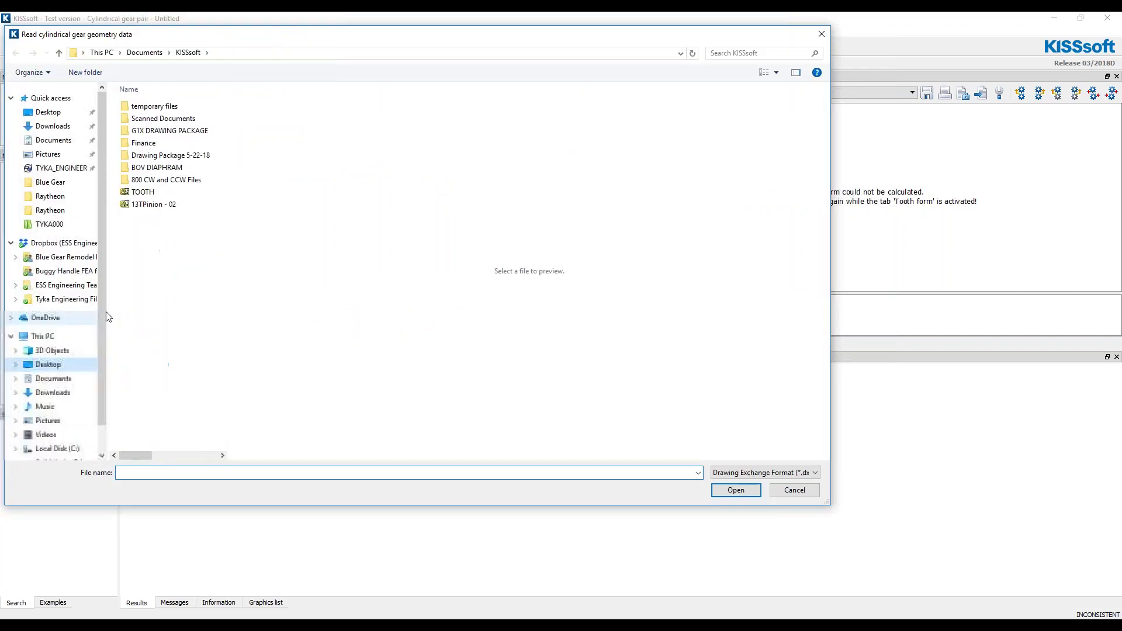
left_click(141, 193)
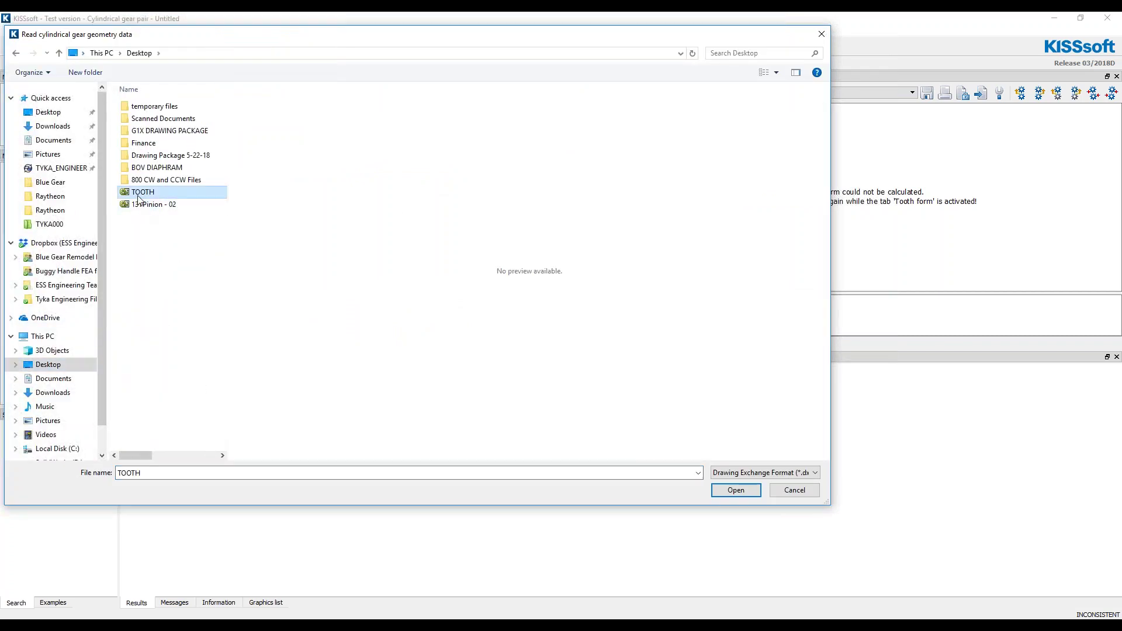
left_click(736, 490)
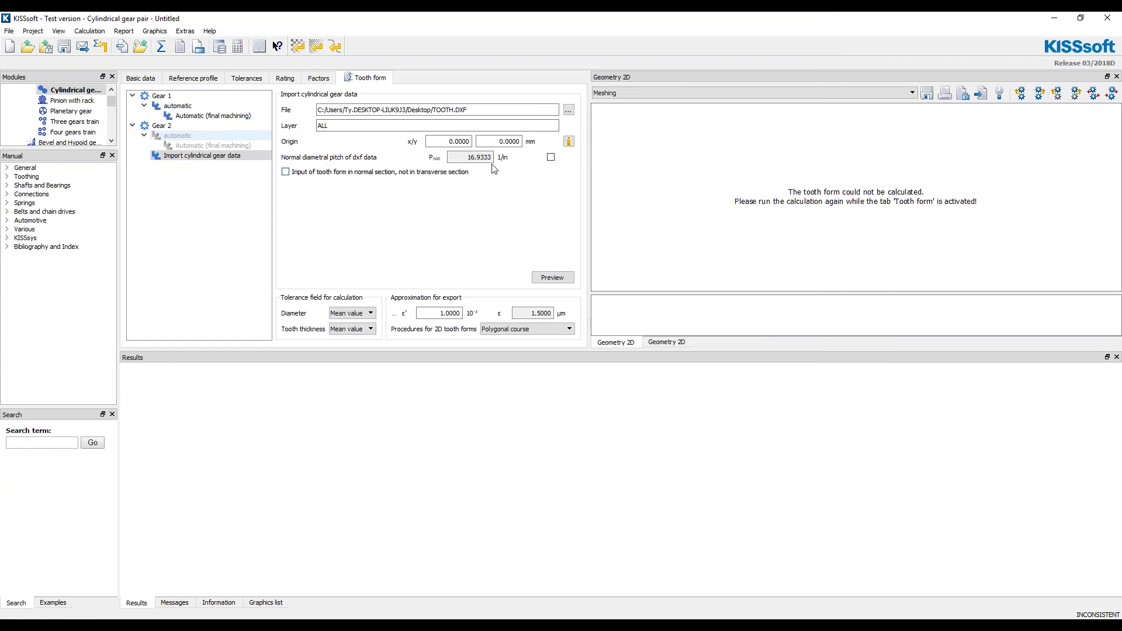
Reopen Gear 2's import settings on the Tooth form tab and show the DXF origin explanation
left_click(141, 79)
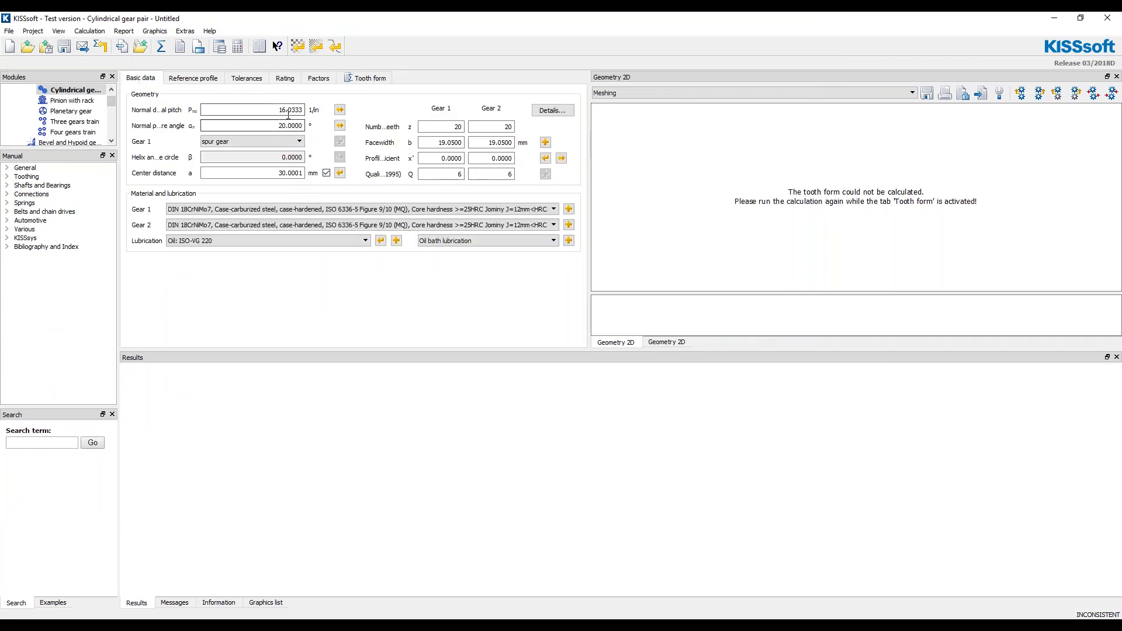
left_click(360, 80)
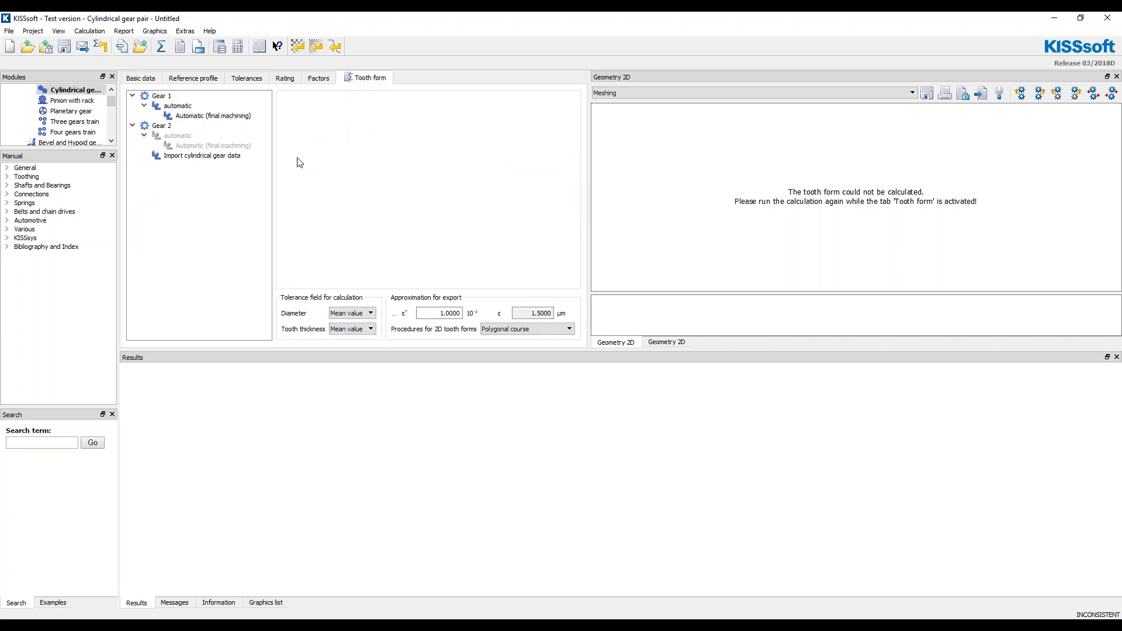
left_click(233, 158)
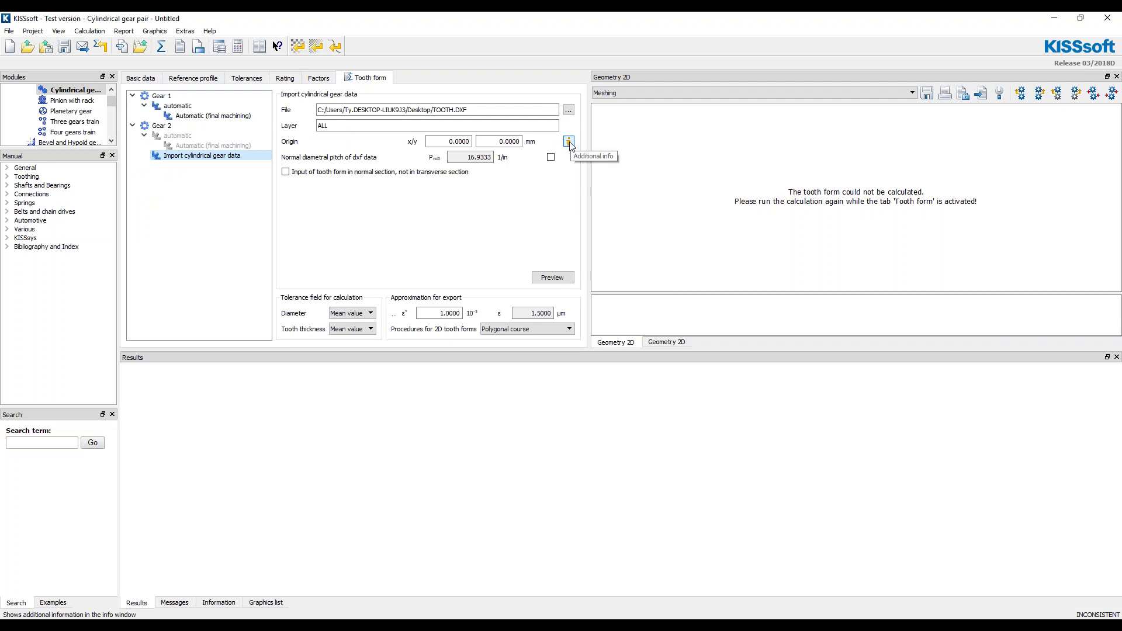
left_click(571, 145)
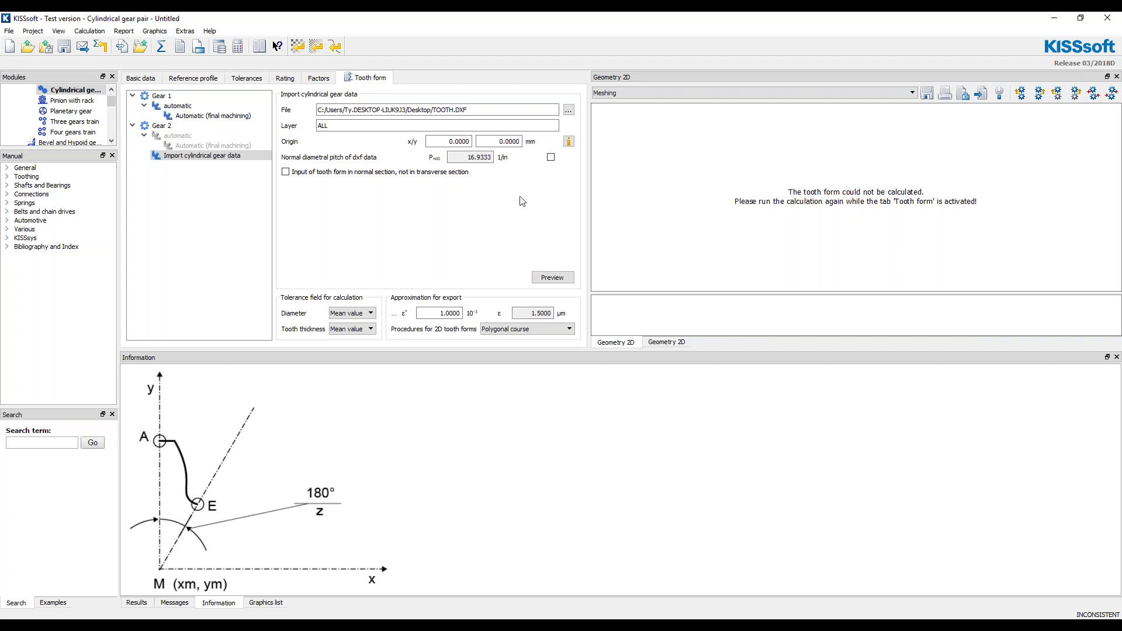
left_click(553, 278)
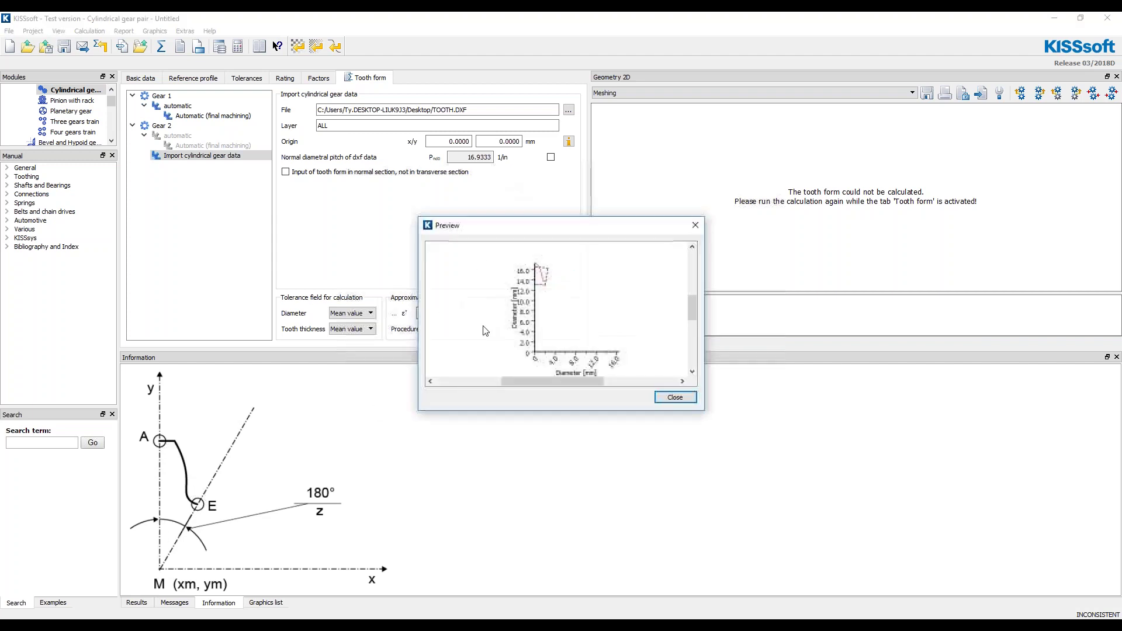
left_click_drag(419, 413, 139, 618)
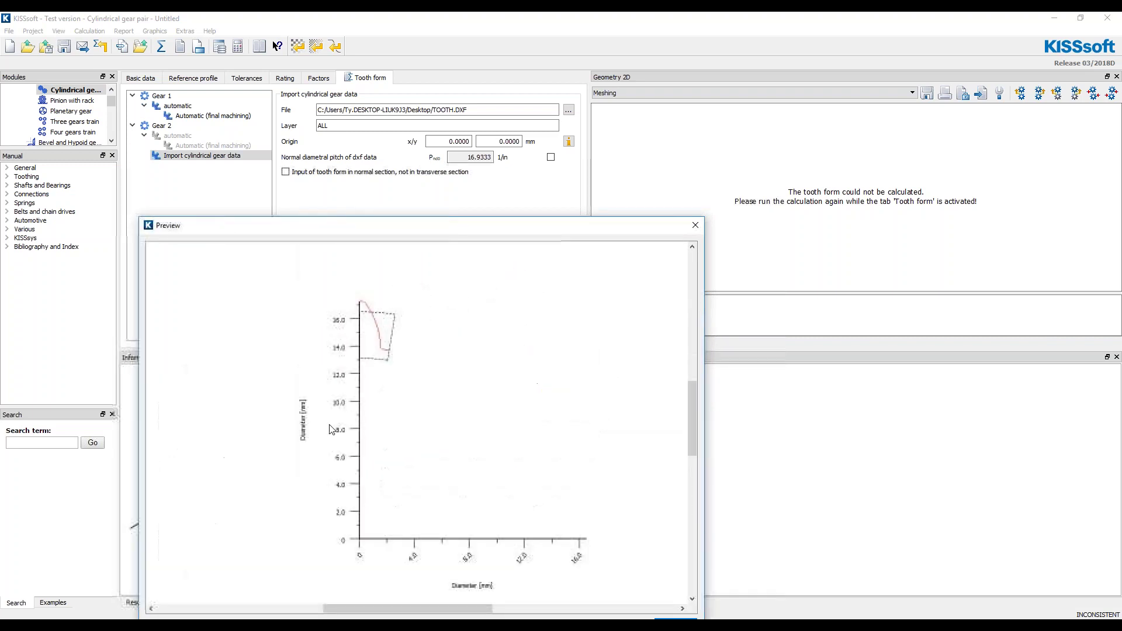
scroll(395, 313, "up", 3)
left_click_drag(694, 417, 692, 394)
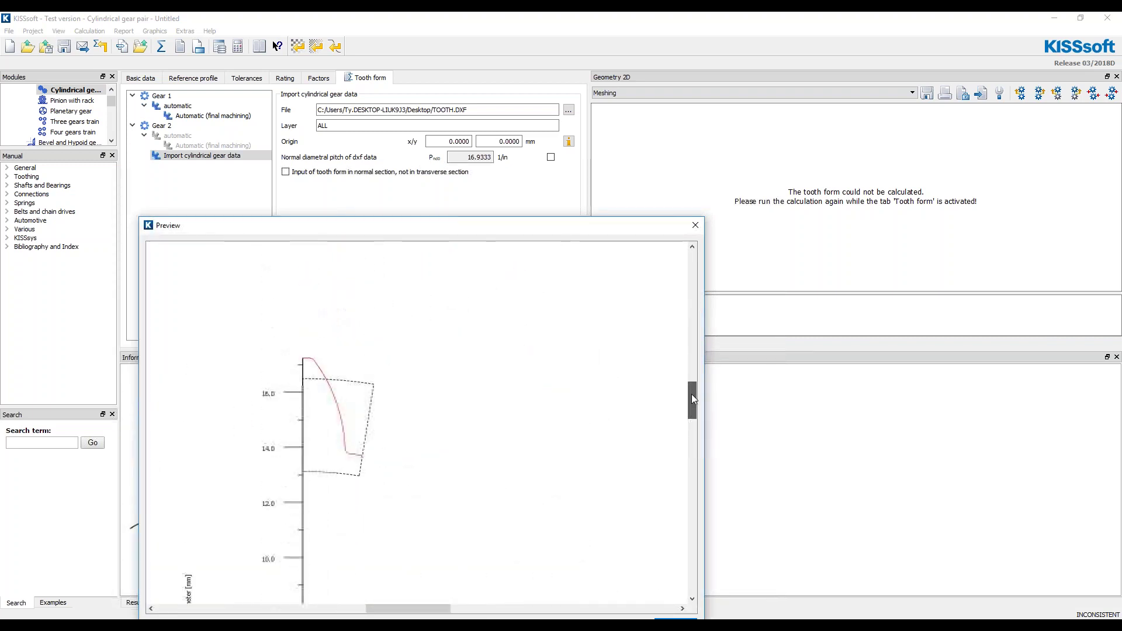
scroll(370, 401, "up", 1)
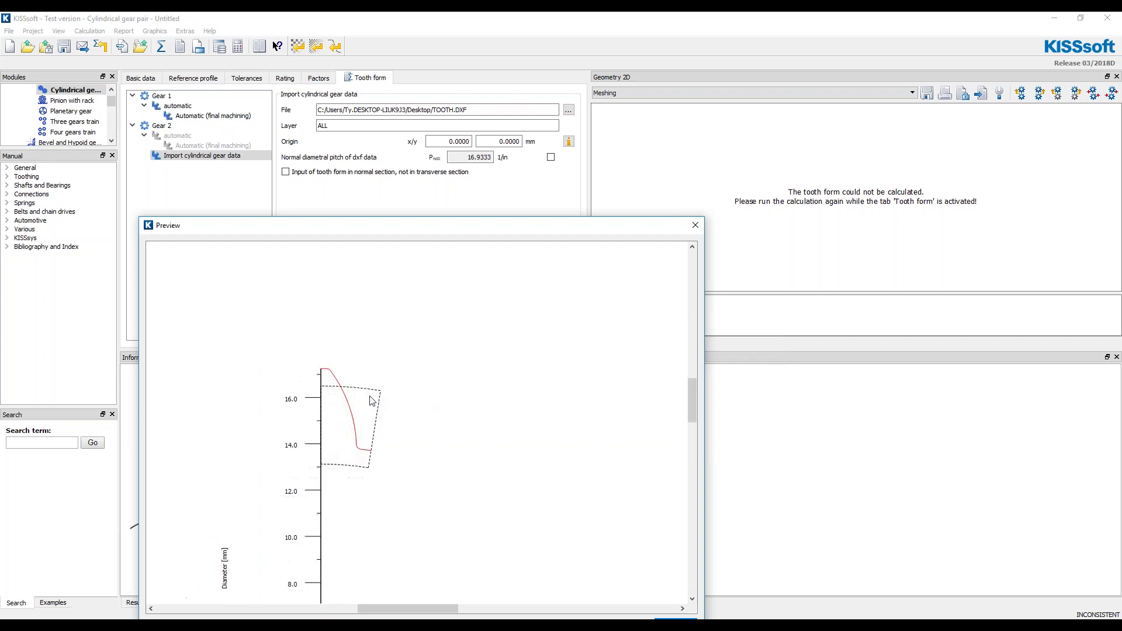
scroll(310, 390, "up", 2)
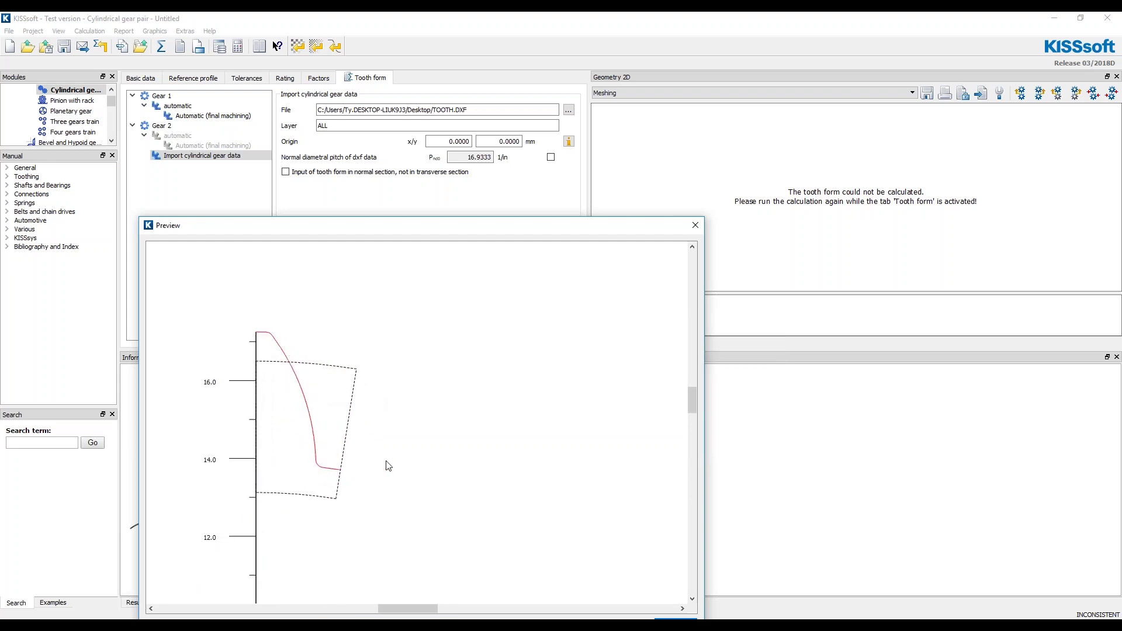
left_click(695, 225)
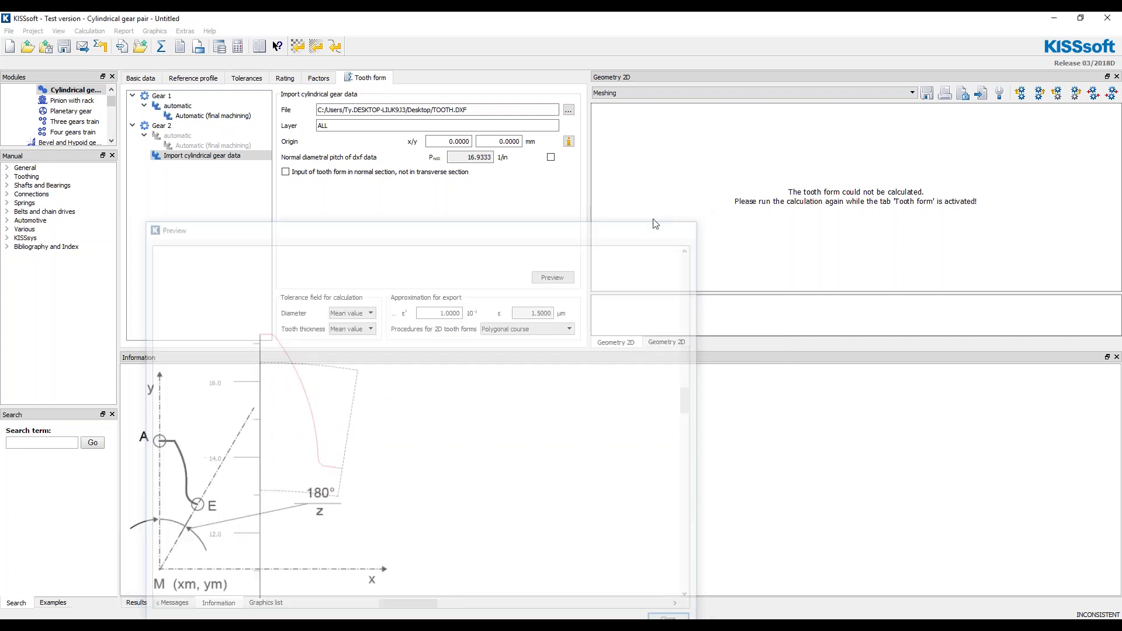
Calculate the gear pair and set Gear 1's final-machining tooth form colour to red
left_click(160, 46)
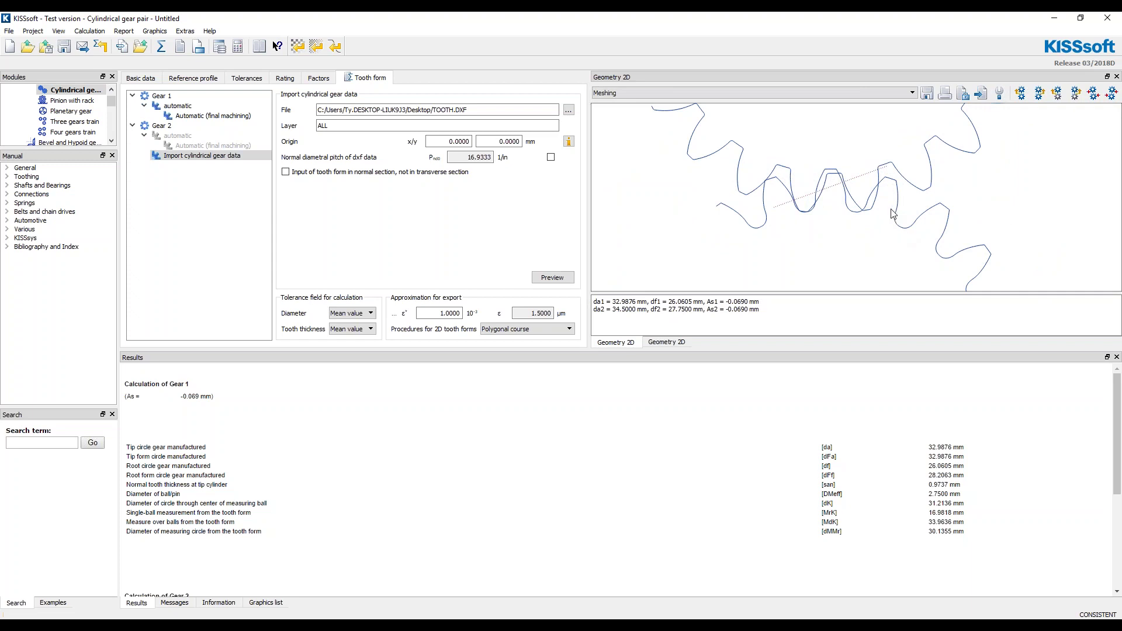
left_click(1001, 93)
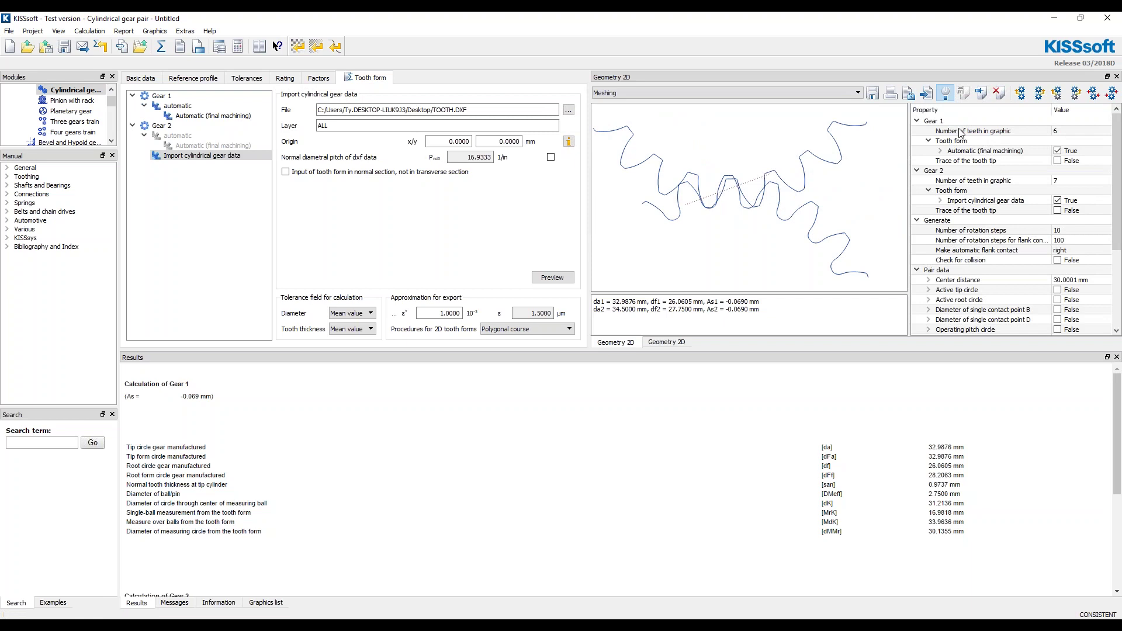
left_click(979, 150)
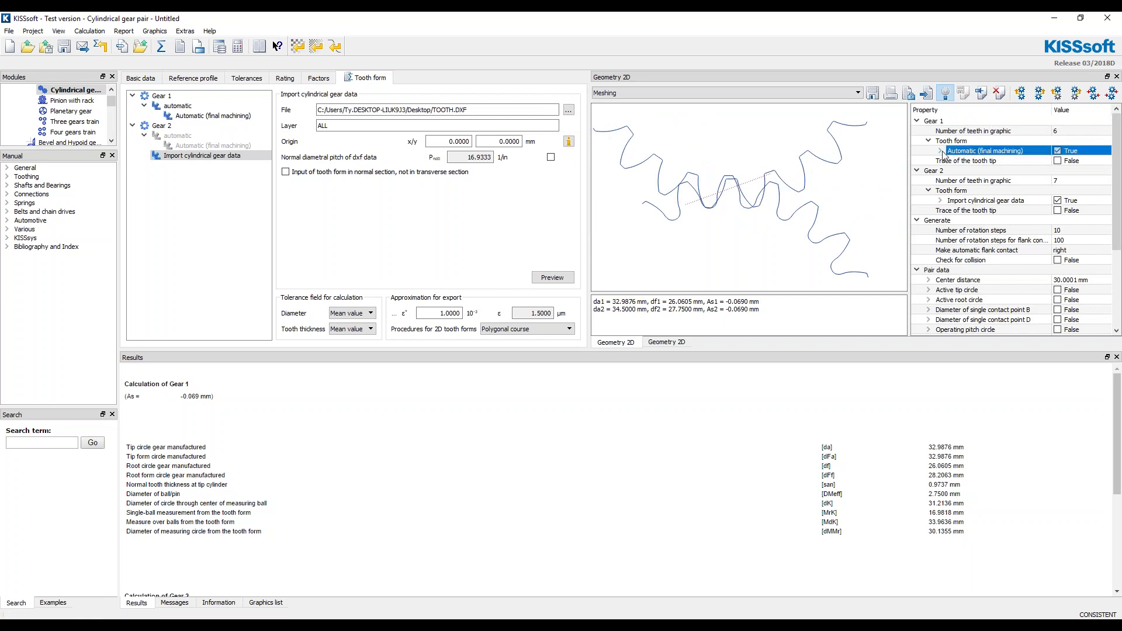
left_click(942, 151)
key("Down")
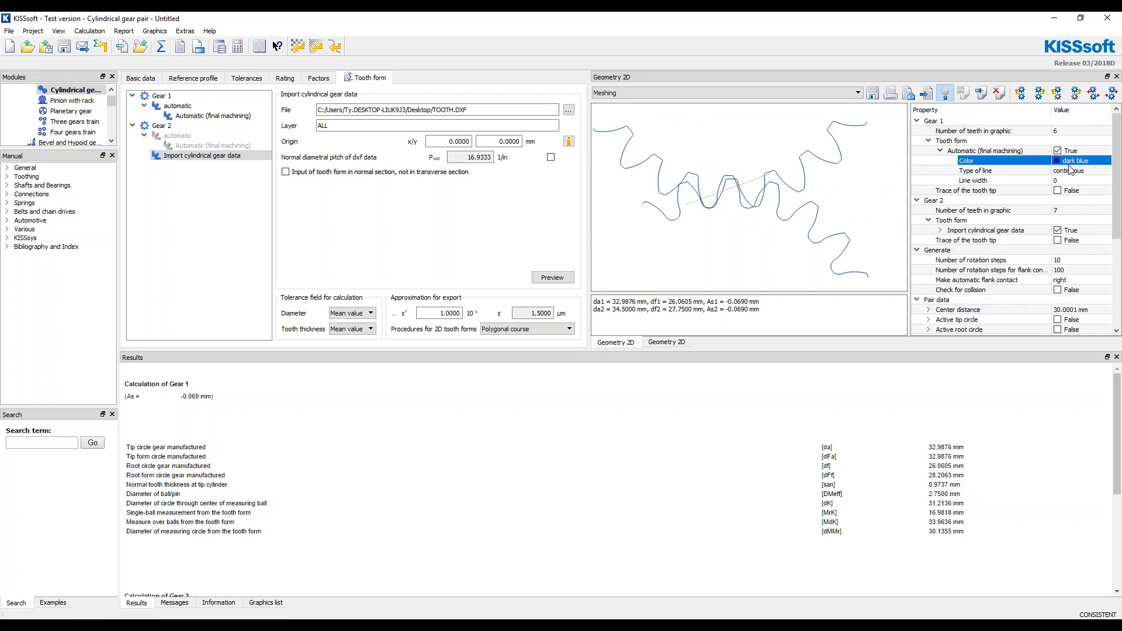
left_click(1071, 161)
left_click(1106, 160)
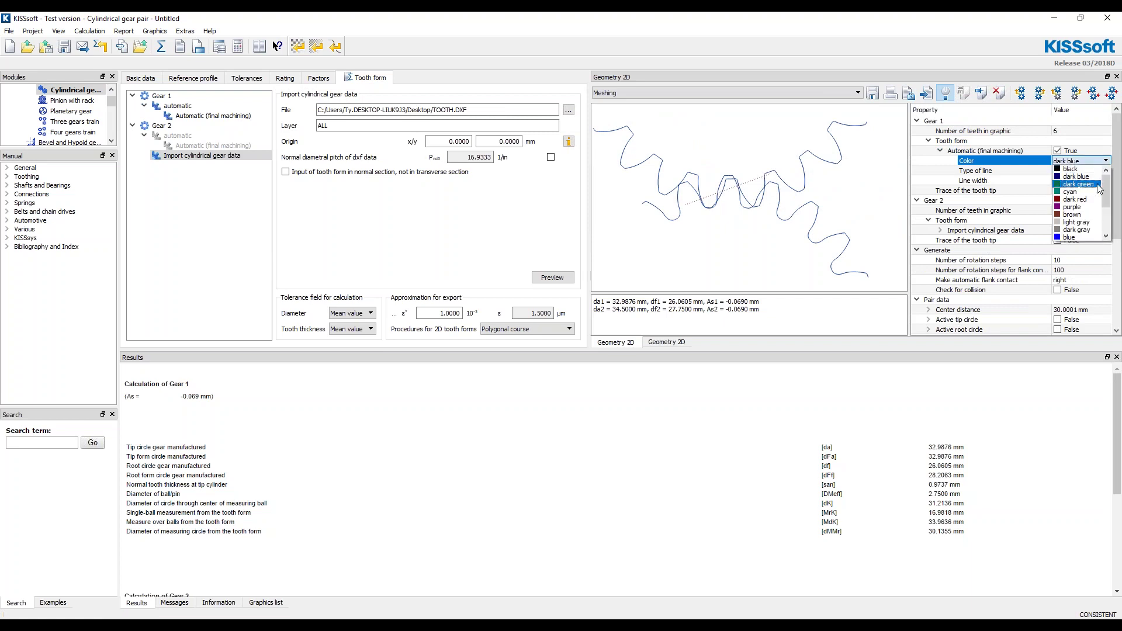
scroll(1108, 187, "down", 2)
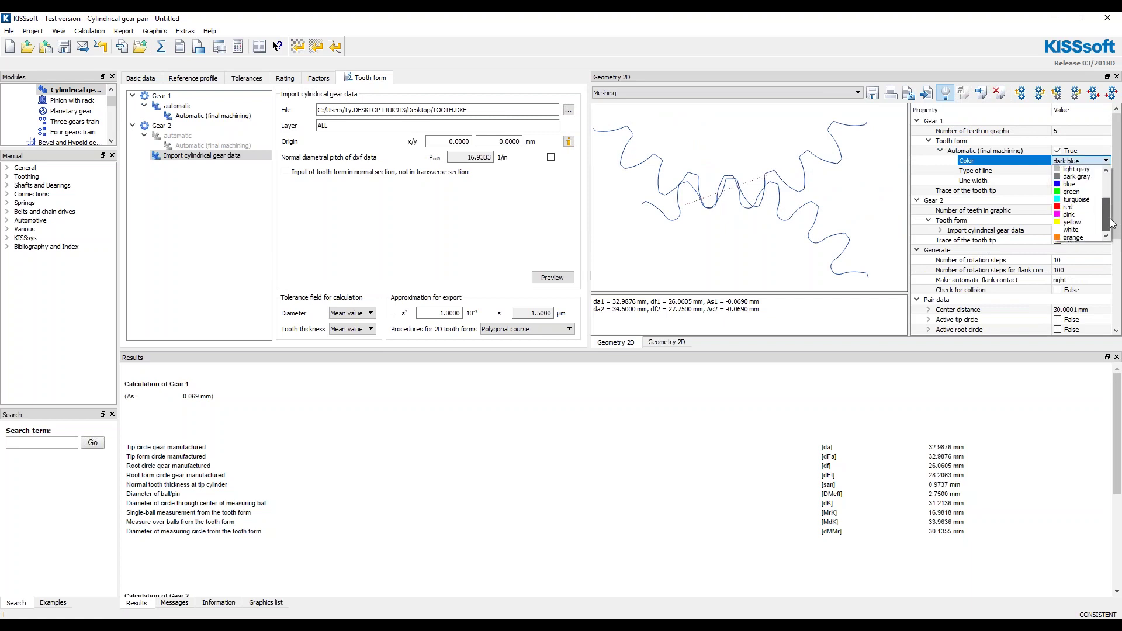
left_click(1075, 228)
scroll(739, 184, "up", 3)
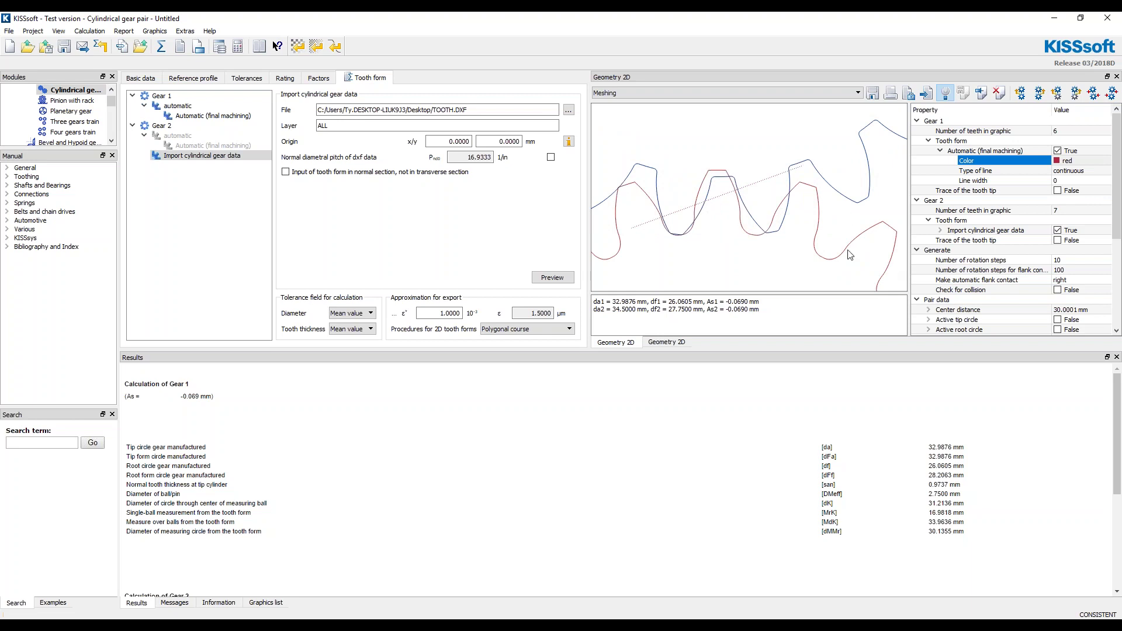
scroll(797, 173, "down", 2)
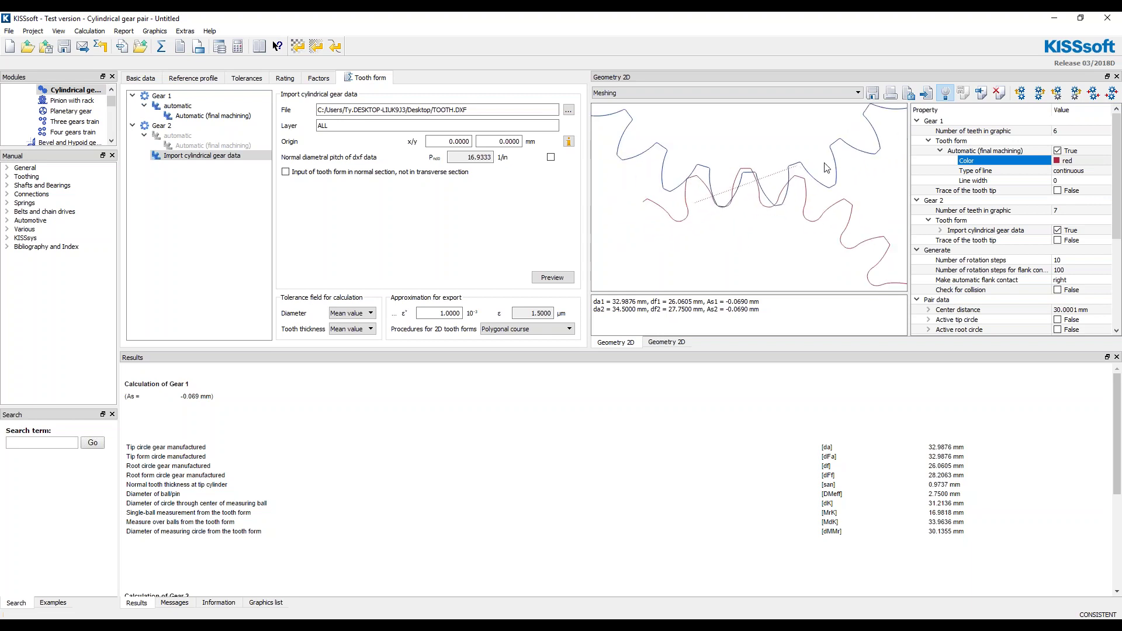
Select the centre distance on Basic data, then review and confirm the module-specific Calculations settings
left_click(142, 79)
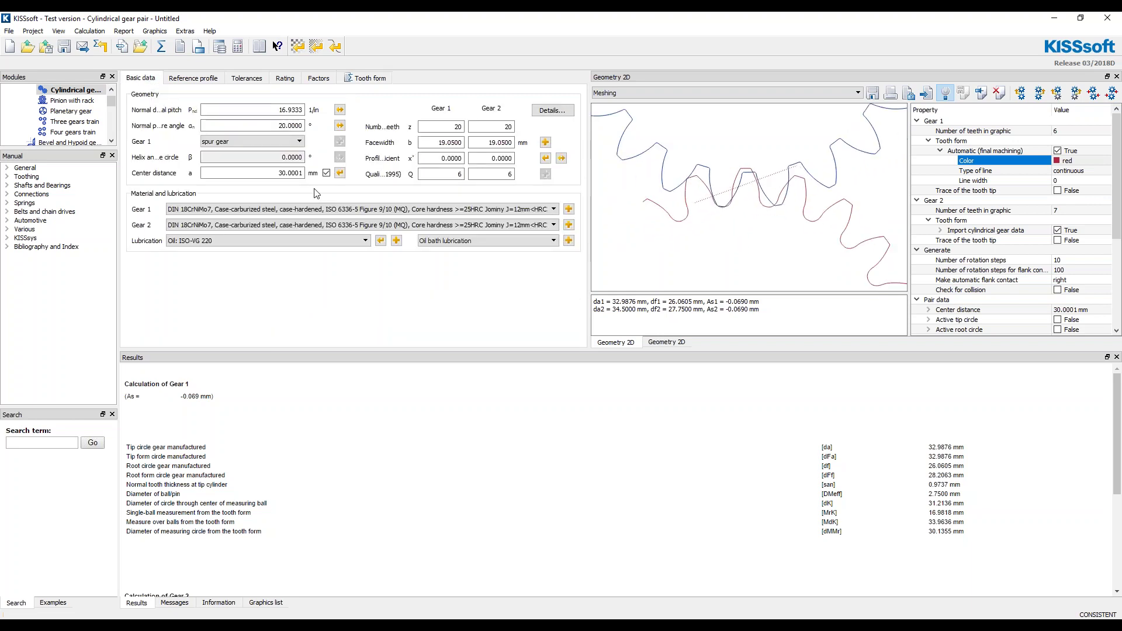
double_click(276, 178)
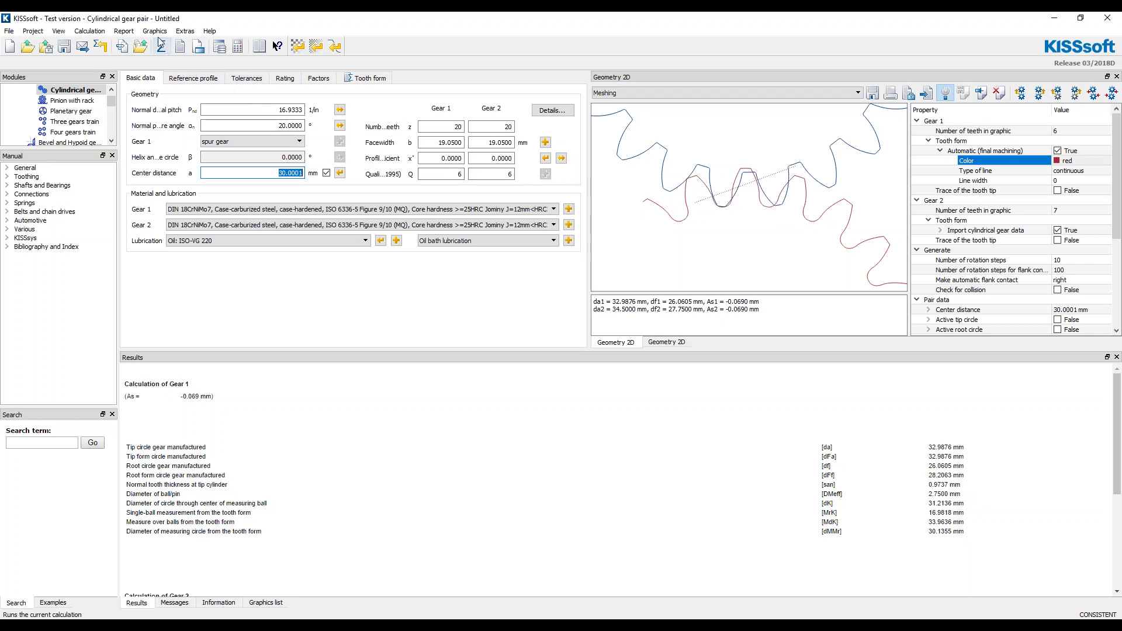
left_click(199, 47)
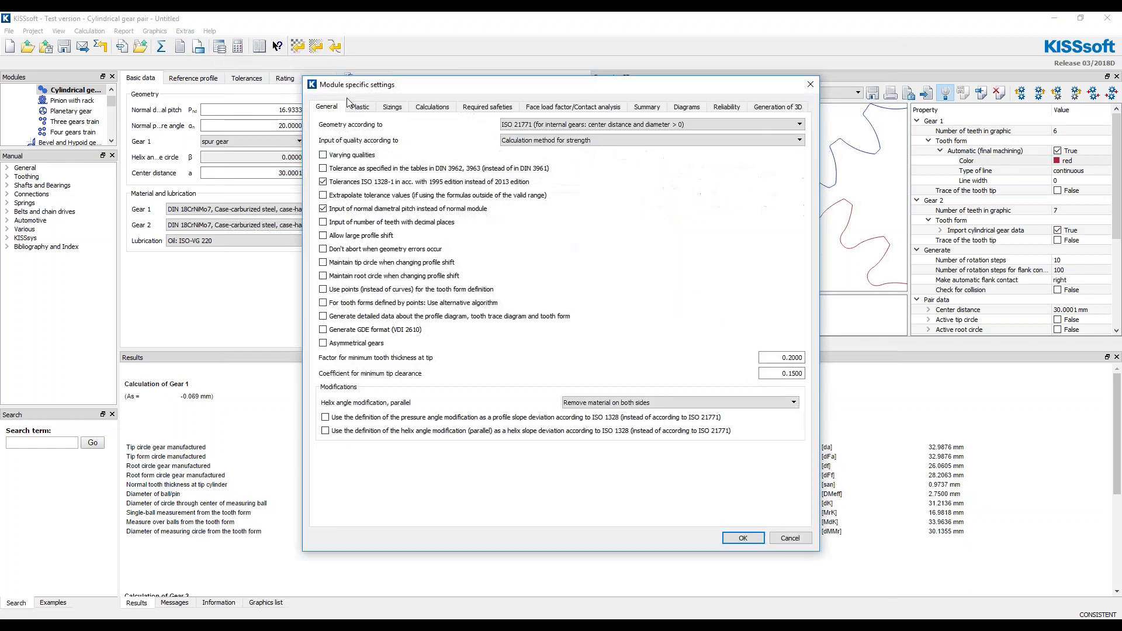
left_click(432, 107)
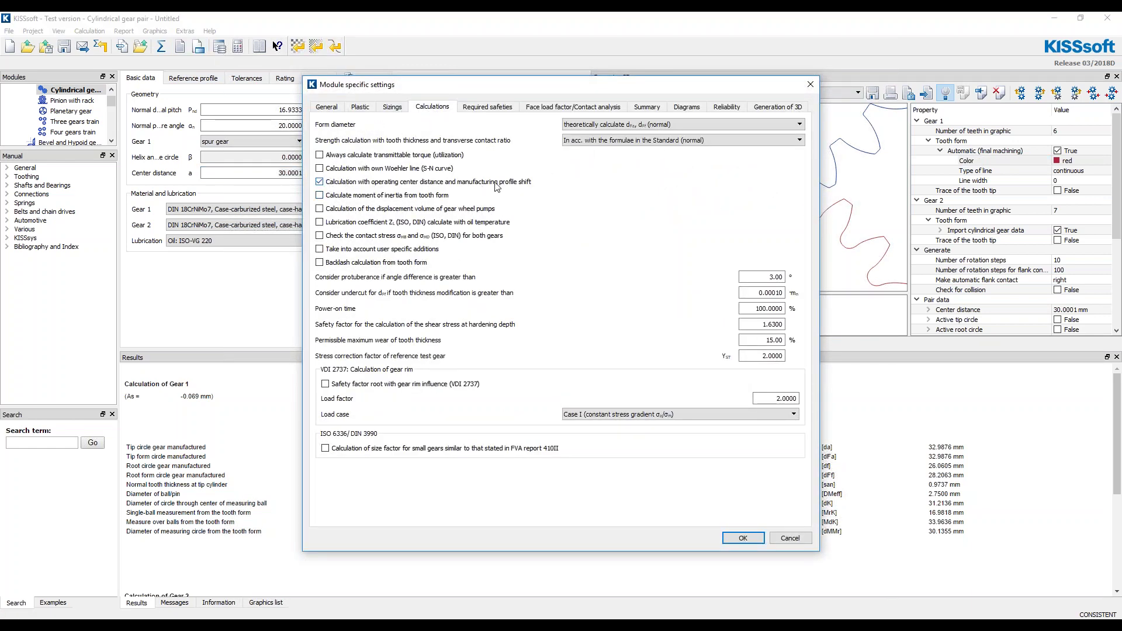
left_click(757, 539)
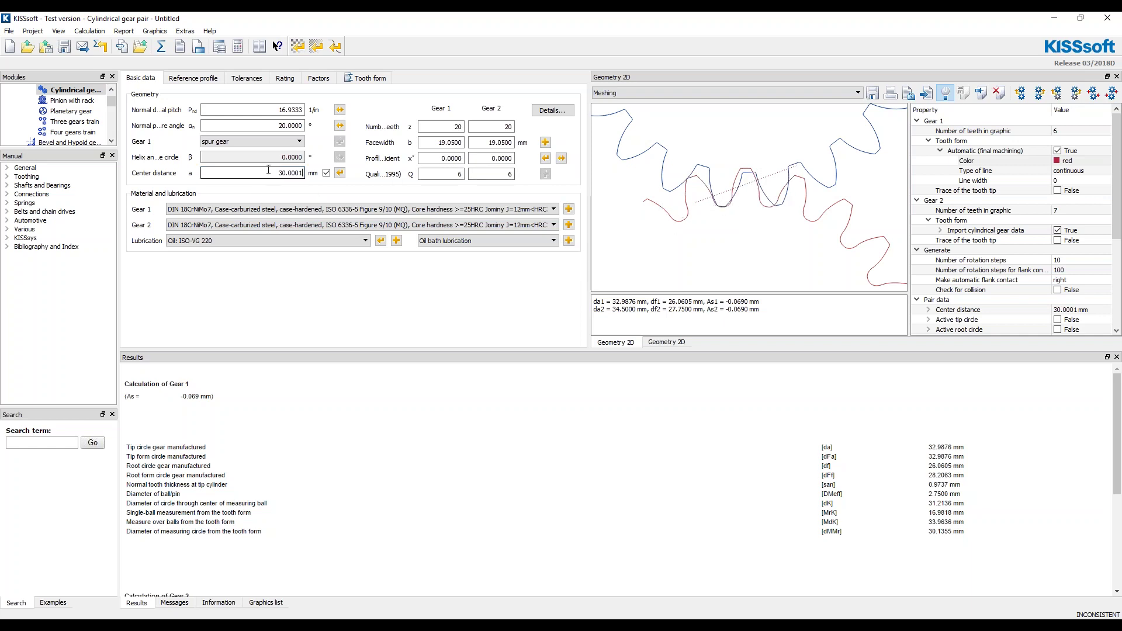
Set the centre distance to 31 mm, then 30.75 mm, recalculating after each change
double_click(289, 173)
type("31")
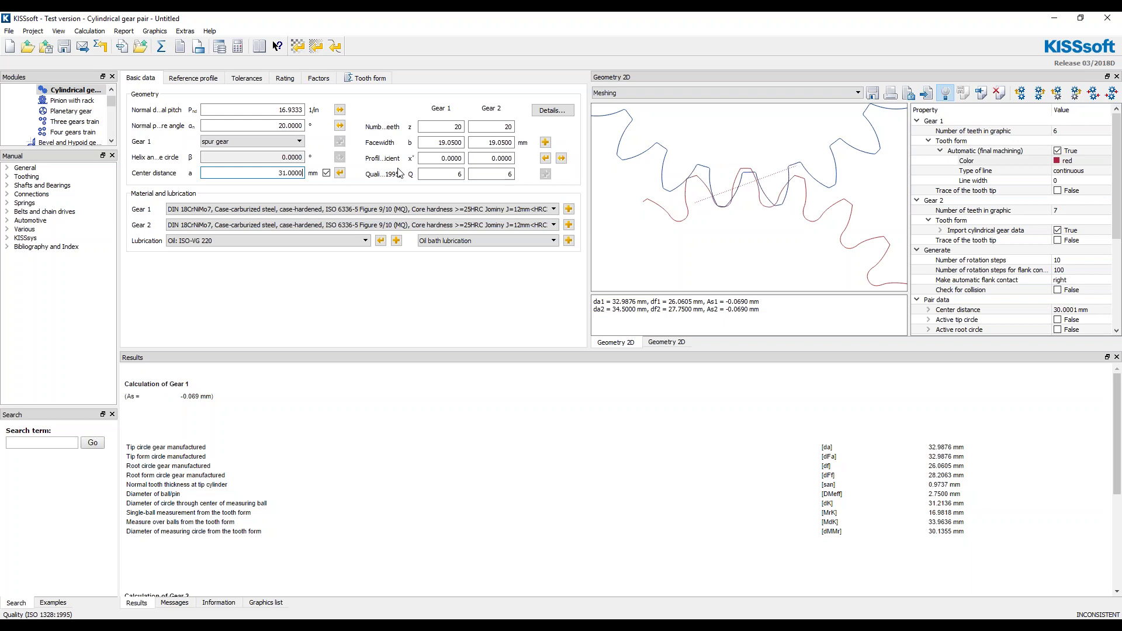
left_click(161, 46)
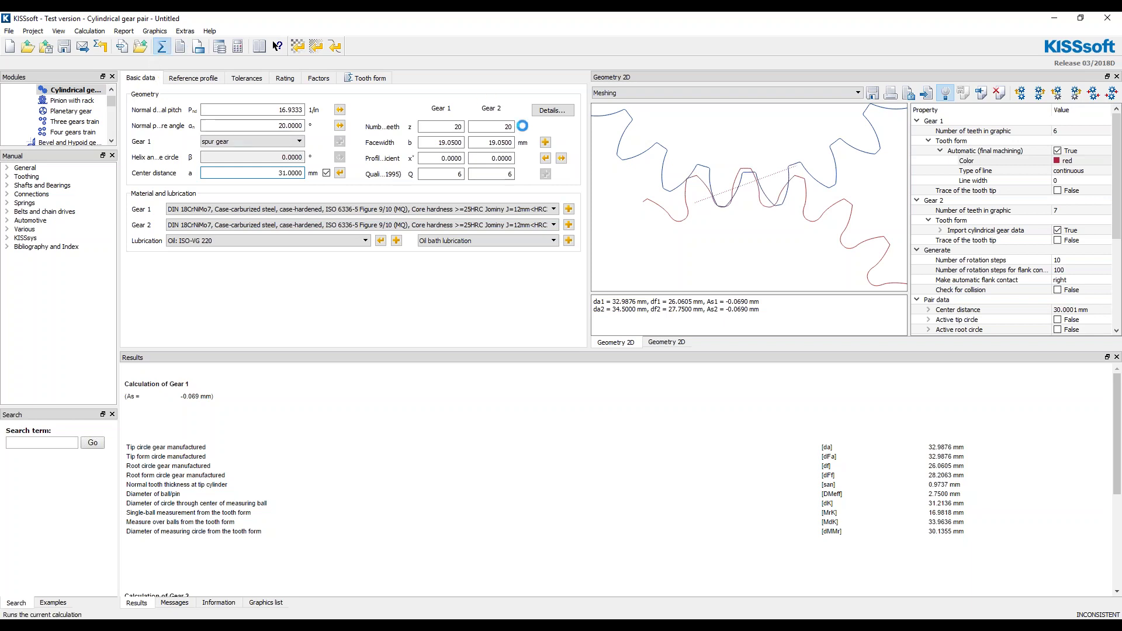
scroll(748, 184, "up", 3)
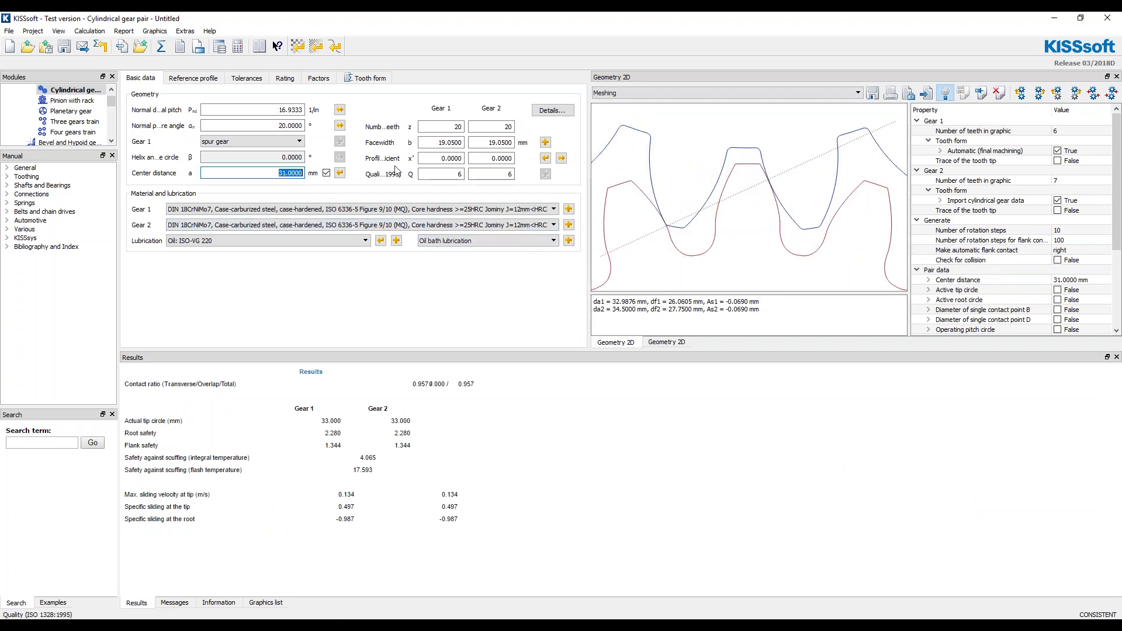
type("3")
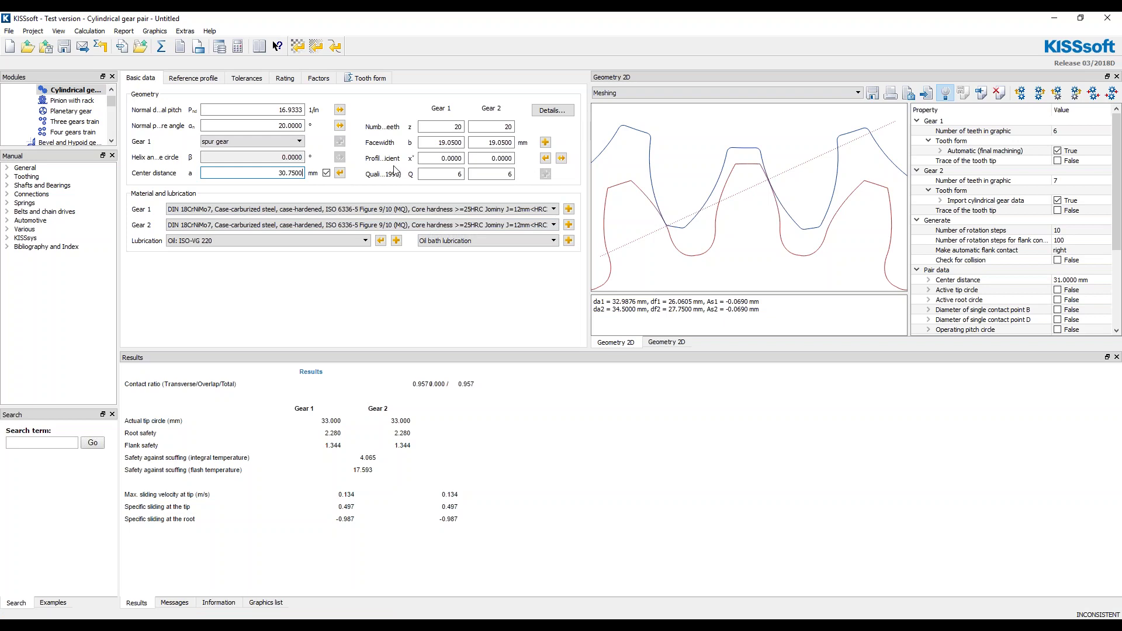
left_click(160, 46)
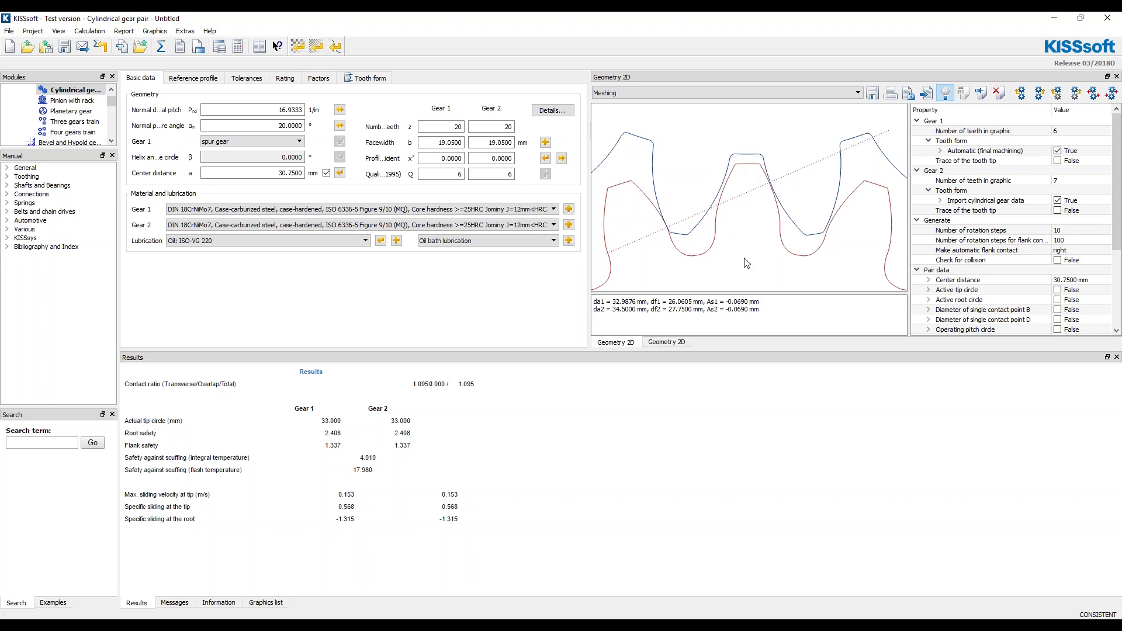
left_click(161, 46)
Run a contact analysis with K-factor load distribution turned off and confirm the message
left_click(90, 31)
left_click(108, 114)
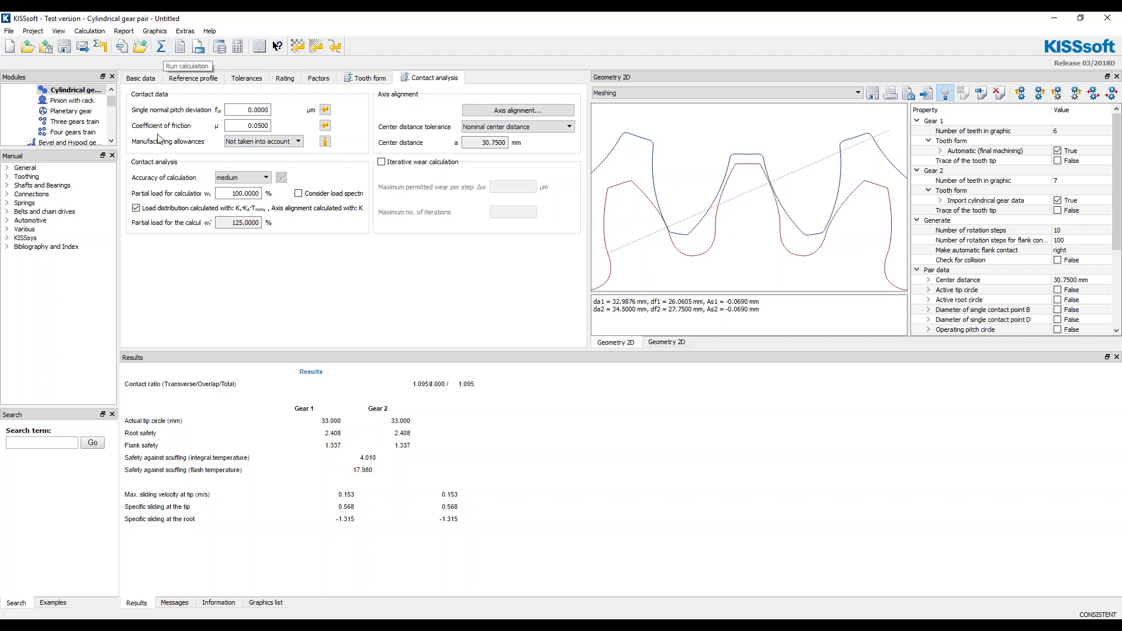
left_click(155, 208)
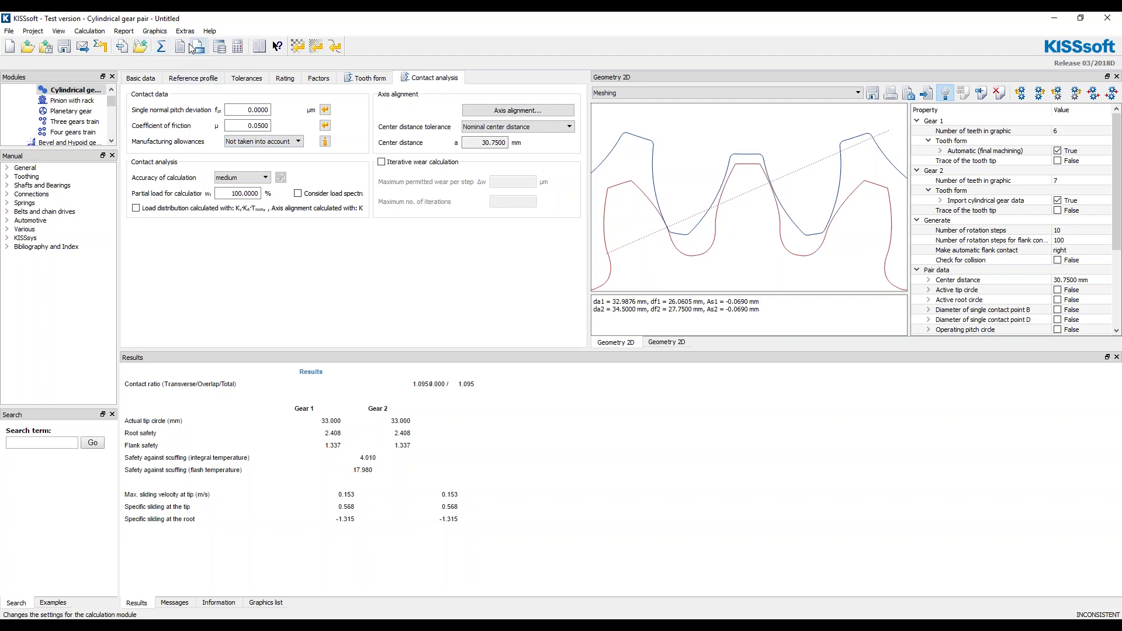
left_click(161, 46)
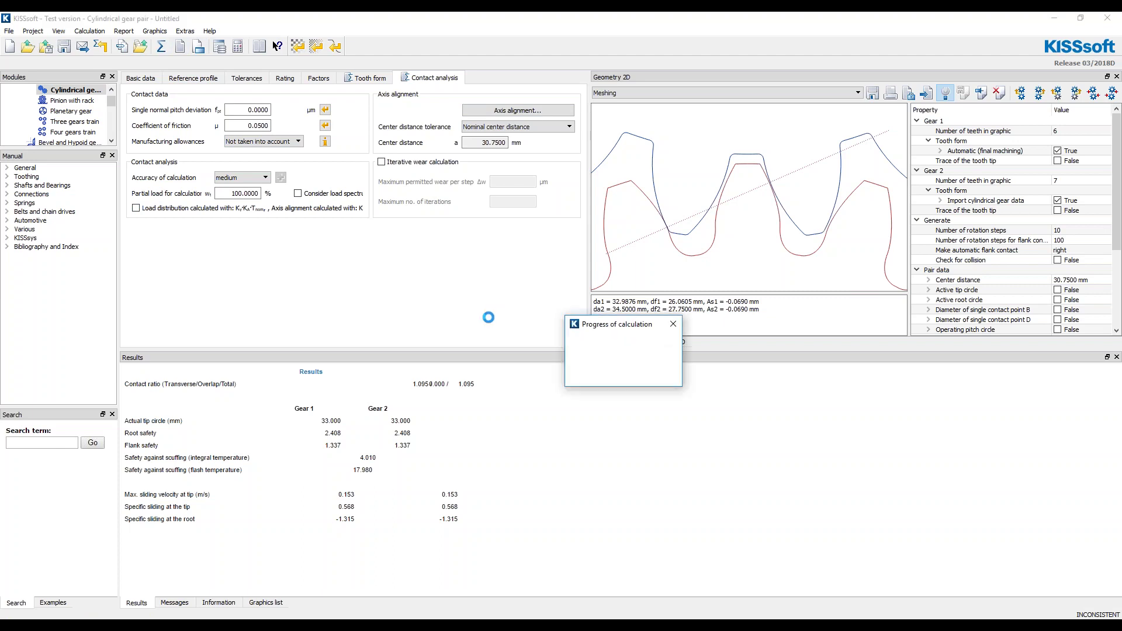
left_click(672, 342)
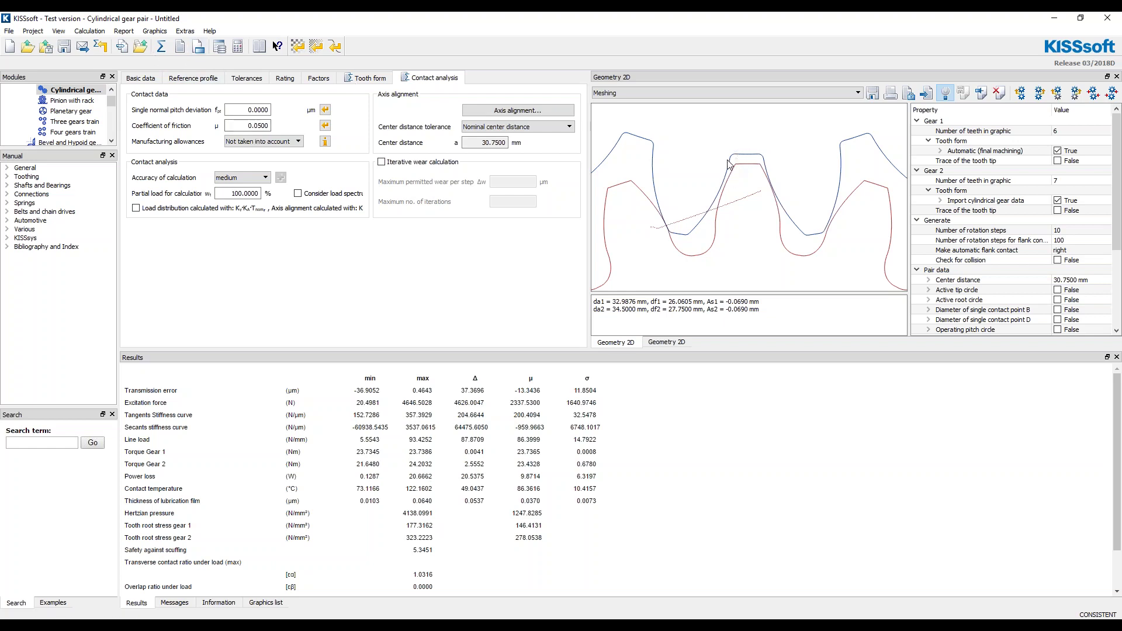
Plot Gear B's 2D tooth root stress from the contact analysis graphics
left_click(154, 32)
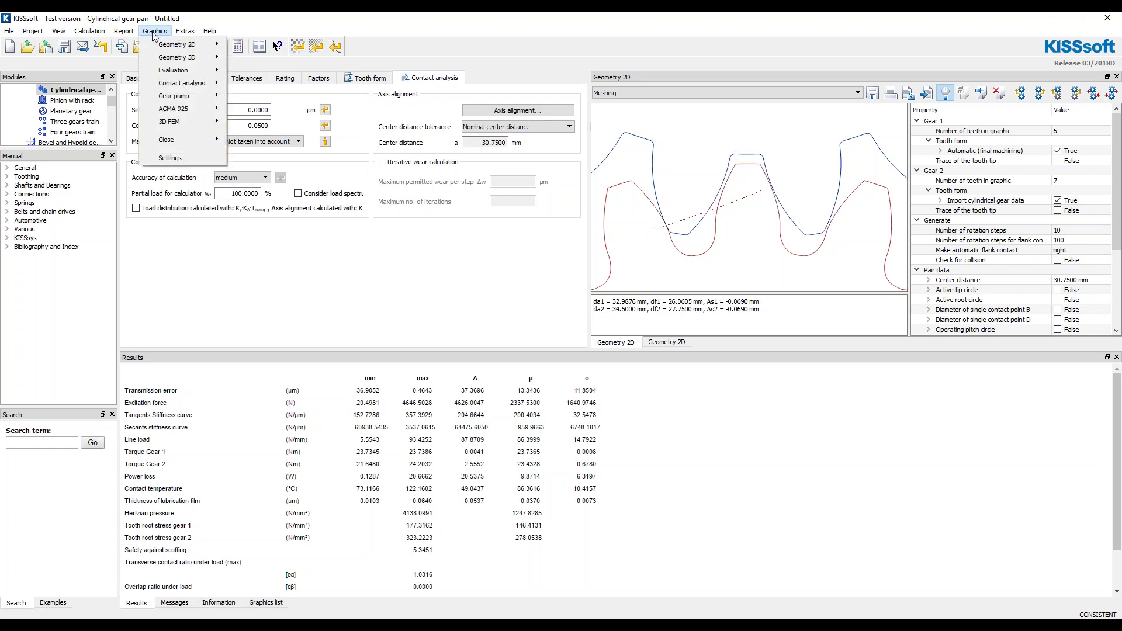
mouse_move(171, 86)
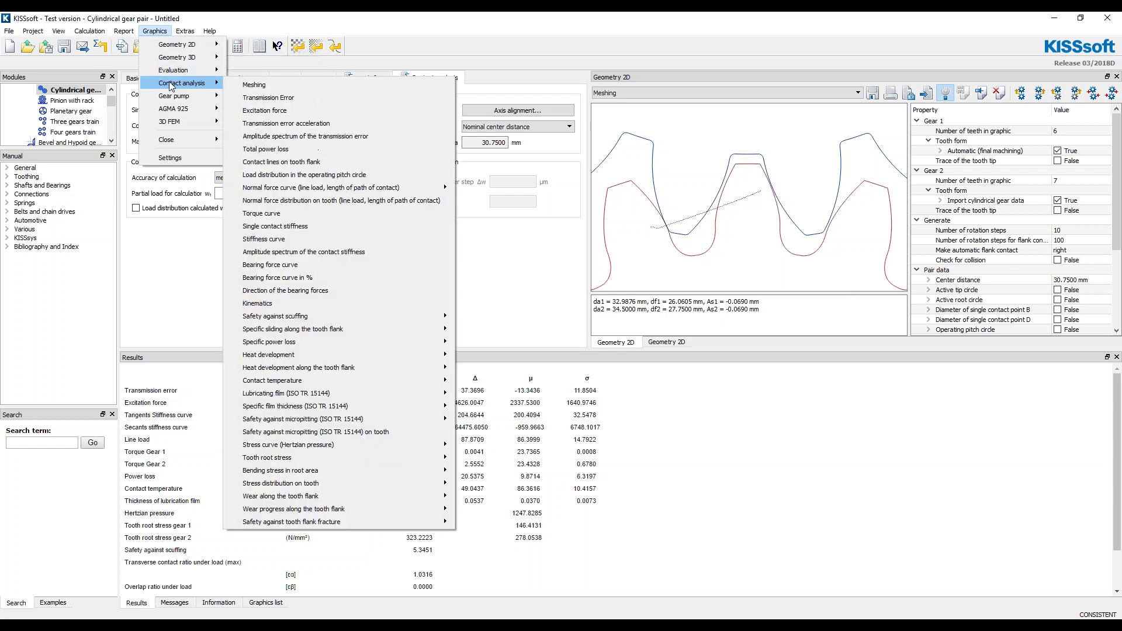
mouse_move(345, 461)
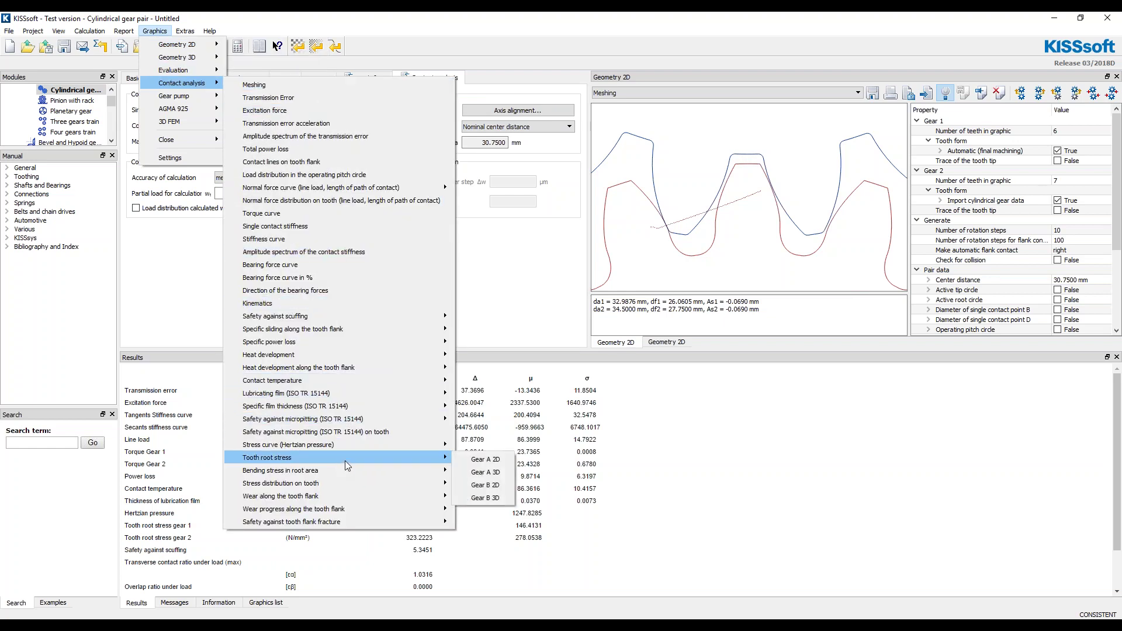
left_click(485, 485)
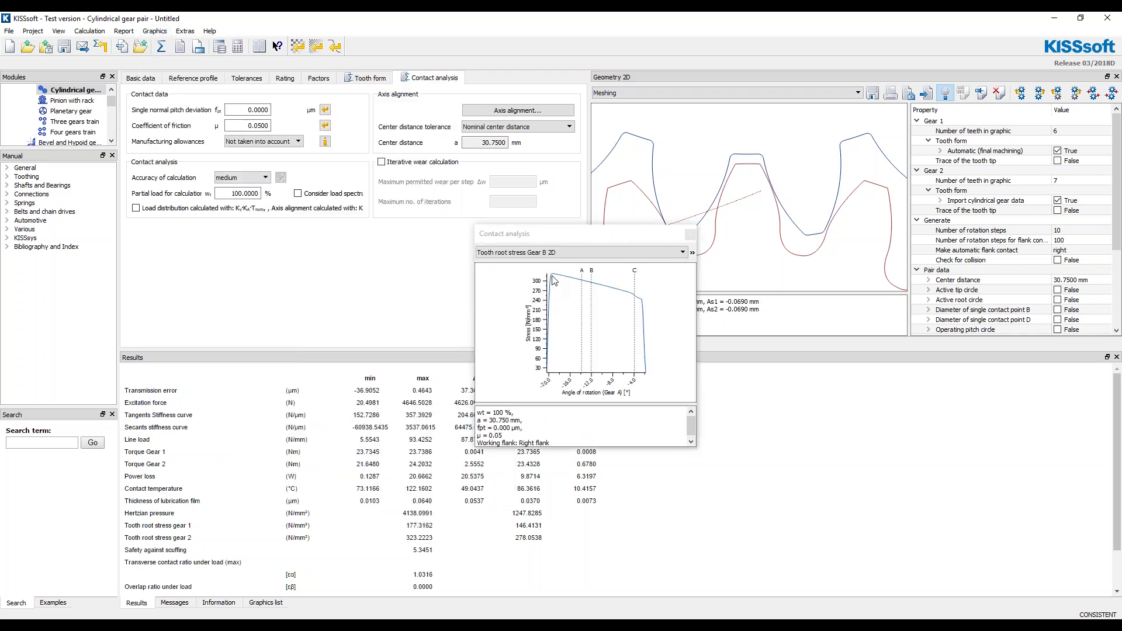
scroll(554, 281, "up", 3)
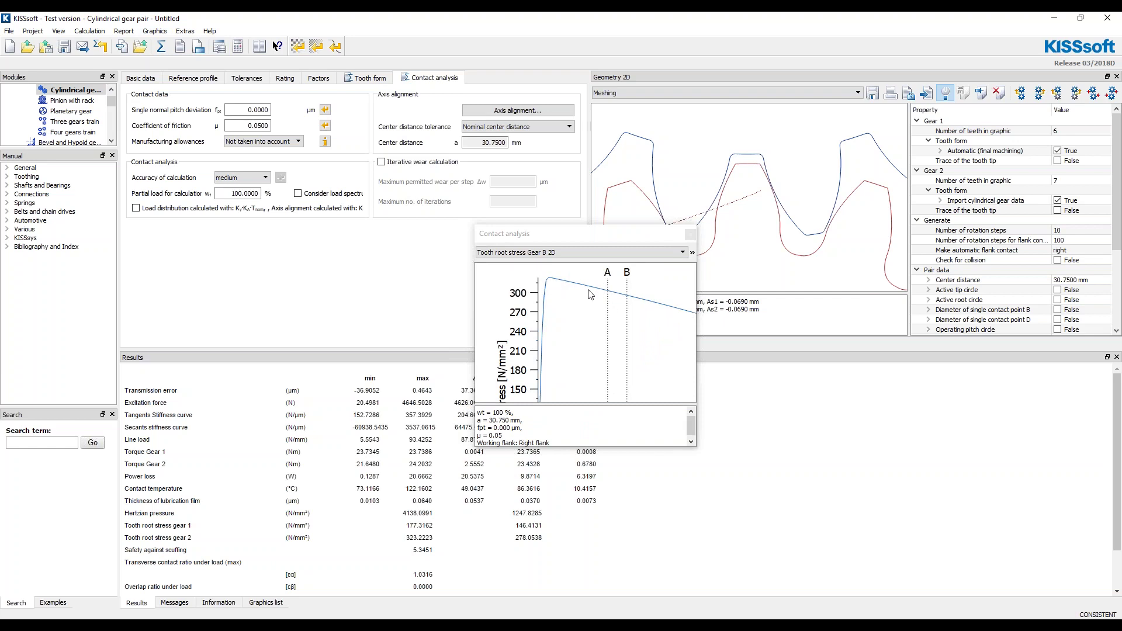
scroll(590, 310, "down", 4)
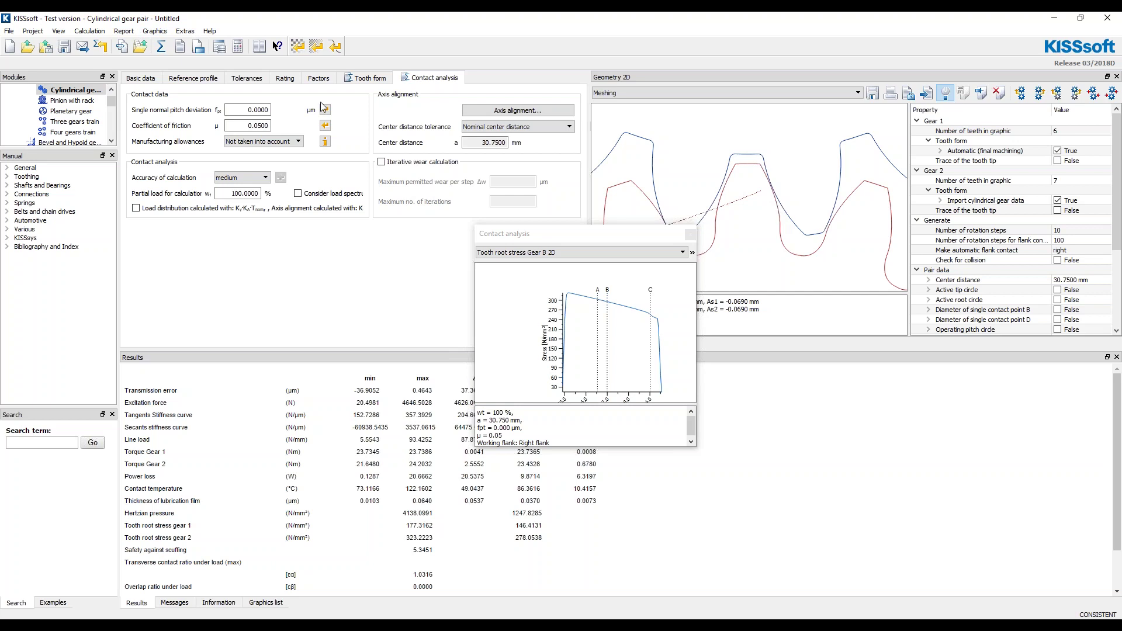
Plot Gear A's 2D tooth root stress and arrange both enlarged graphs side by side
left_click(155, 31)
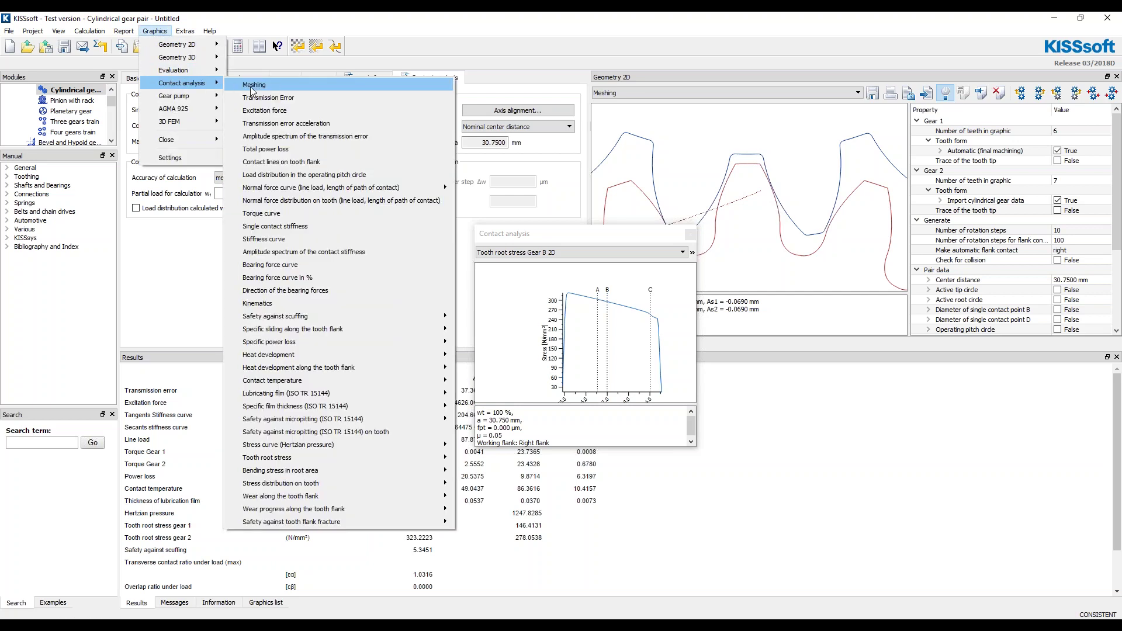
mouse_move(353, 459)
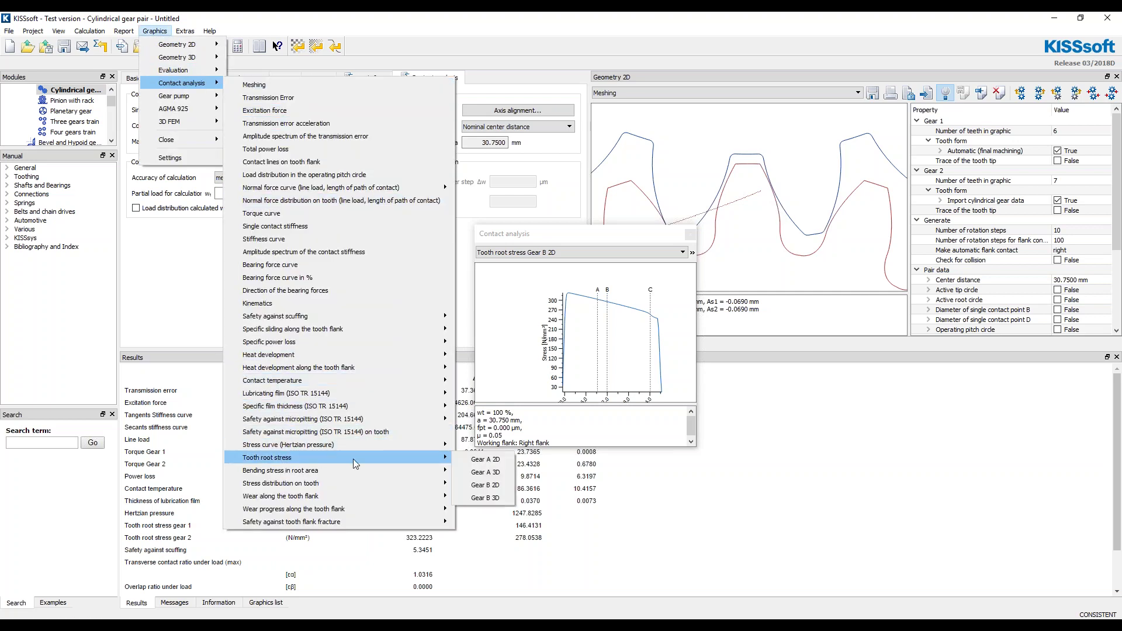
left_click(485, 459)
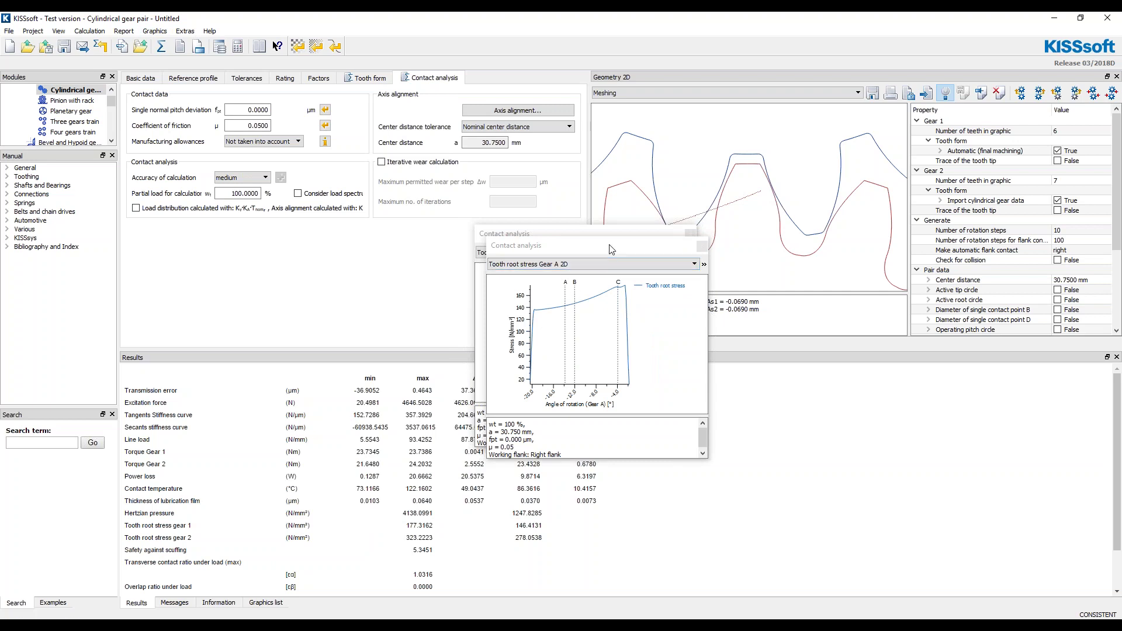
left_click_drag(602, 246, 368, 234)
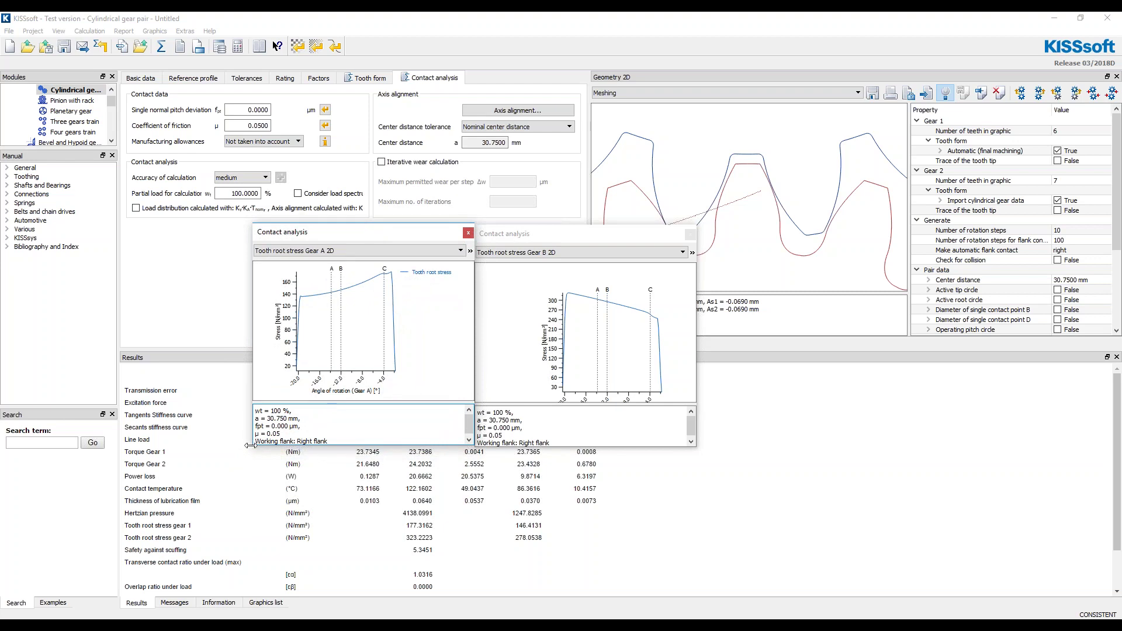
left_click_drag(250, 445, 170, 446)
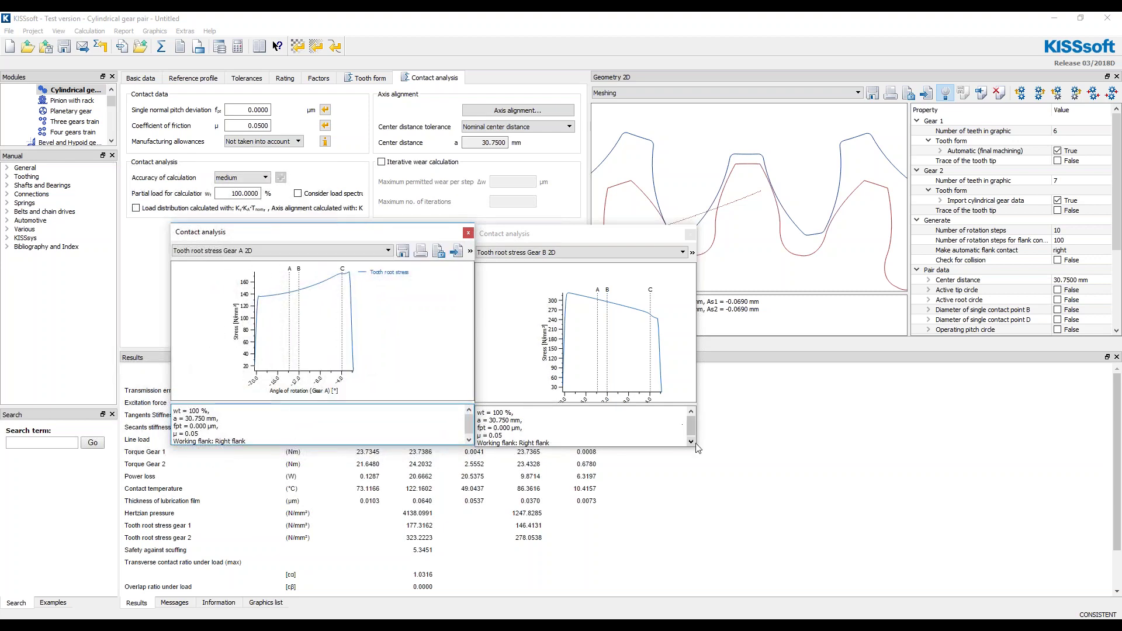
left_click_drag(698, 451, 789, 448)
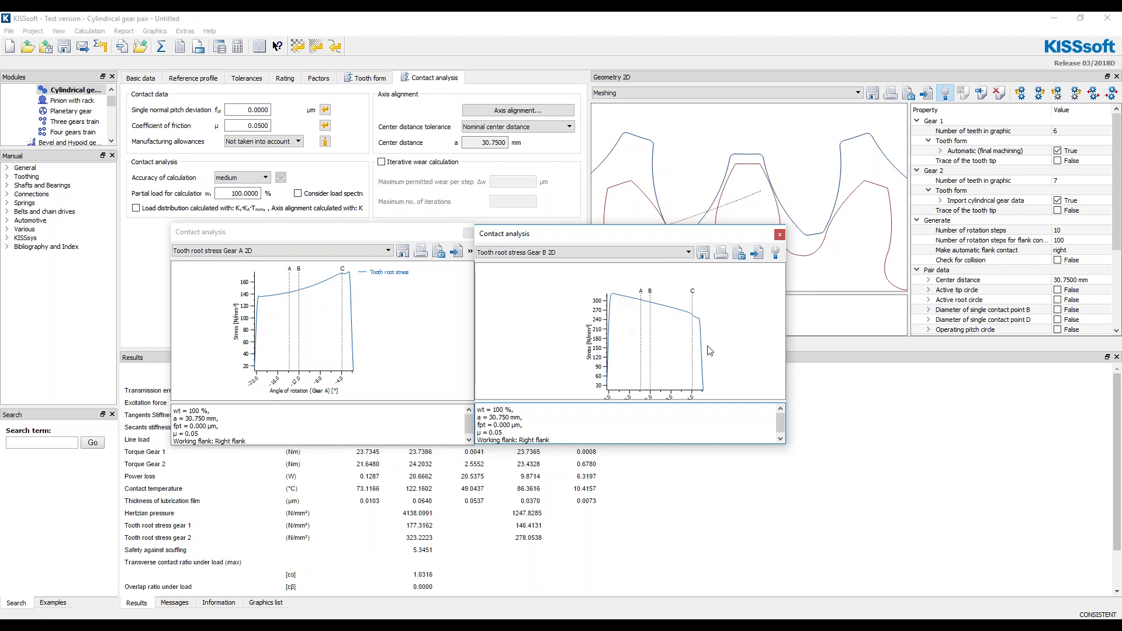
left_click_drag(657, 448, 649, 492)
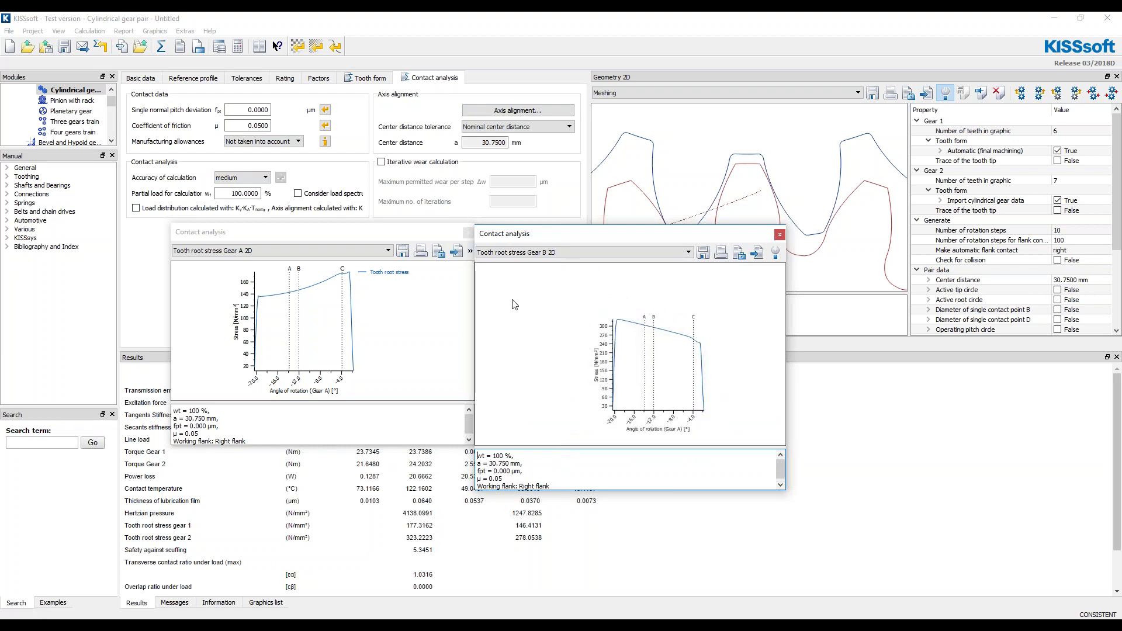
Close the Gear B and Gear A root stress graphs
left_click(140, 79)
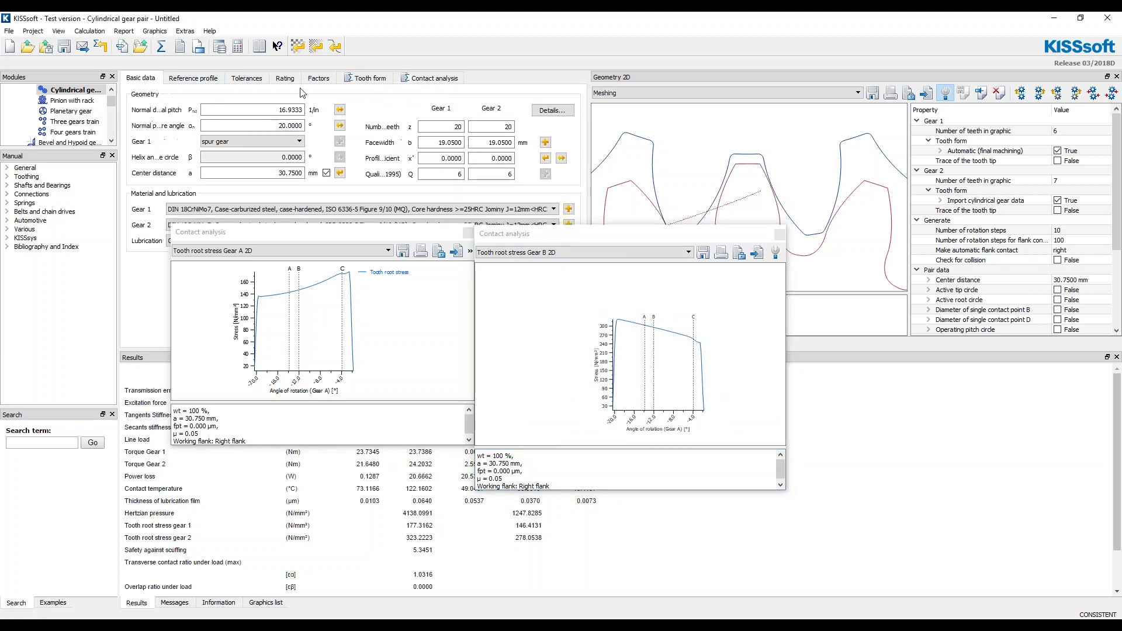
left_click(780, 234)
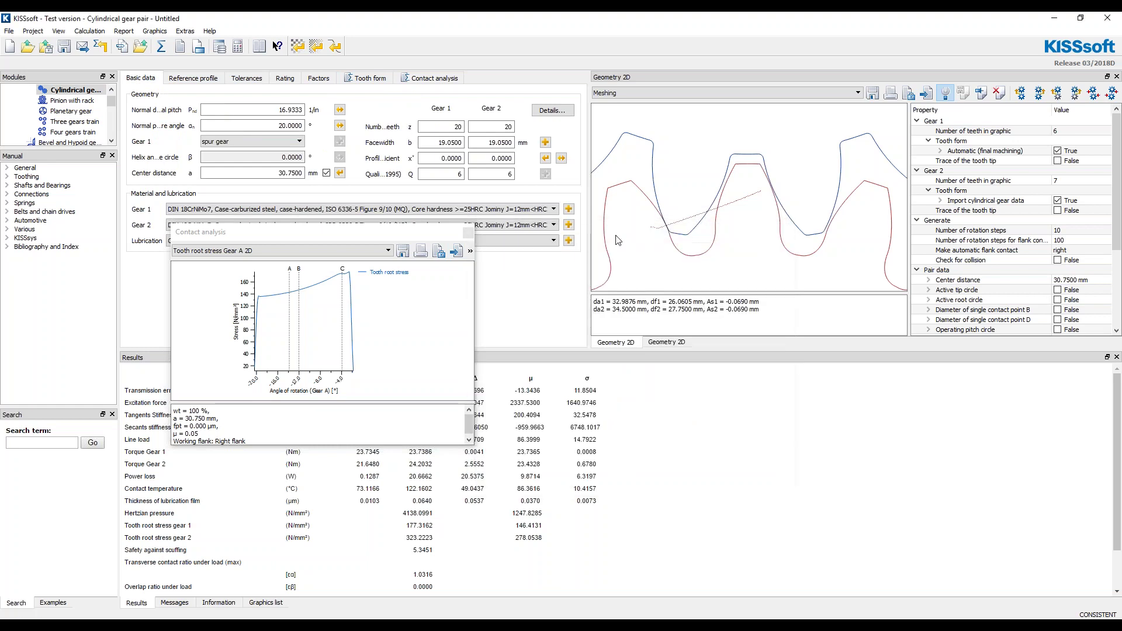
left_click(468, 233)
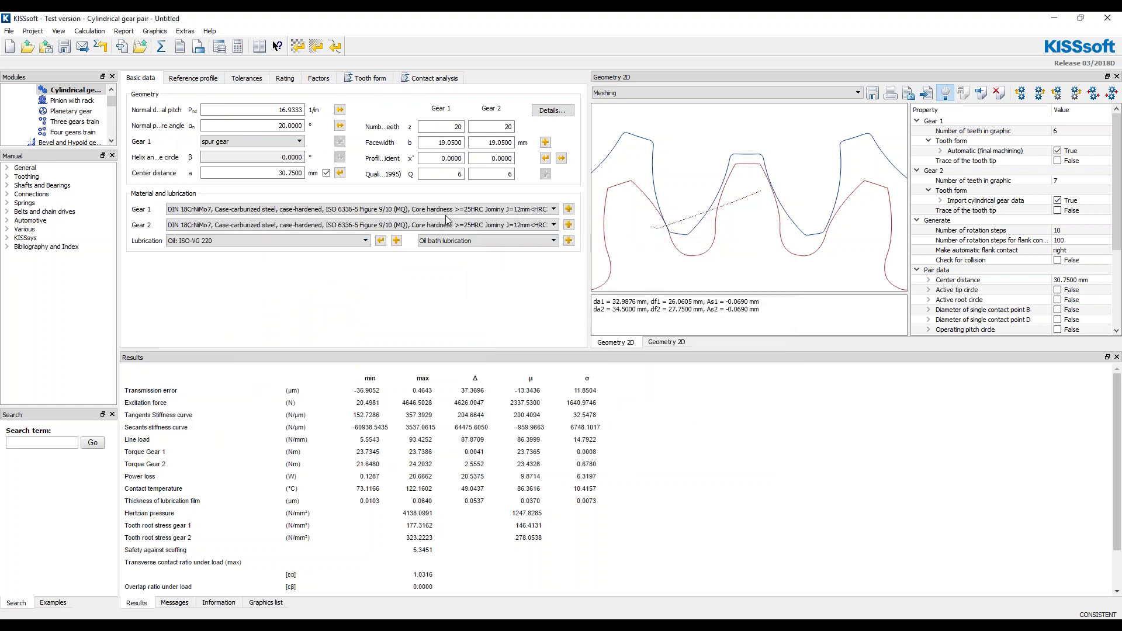
Set rating form factors to 'using graphical method' and rerun the gear pair calculation
left_click(297, 79)
left_click(553, 110)
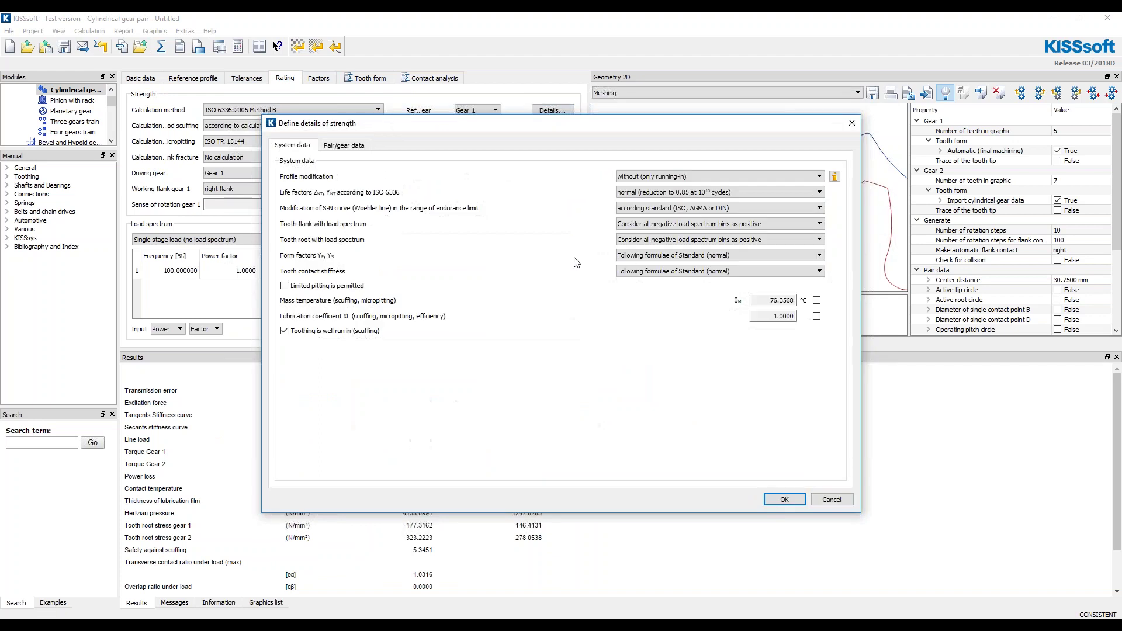
left_click(640, 256)
left_click(641, 274)
left_click(792, 501)
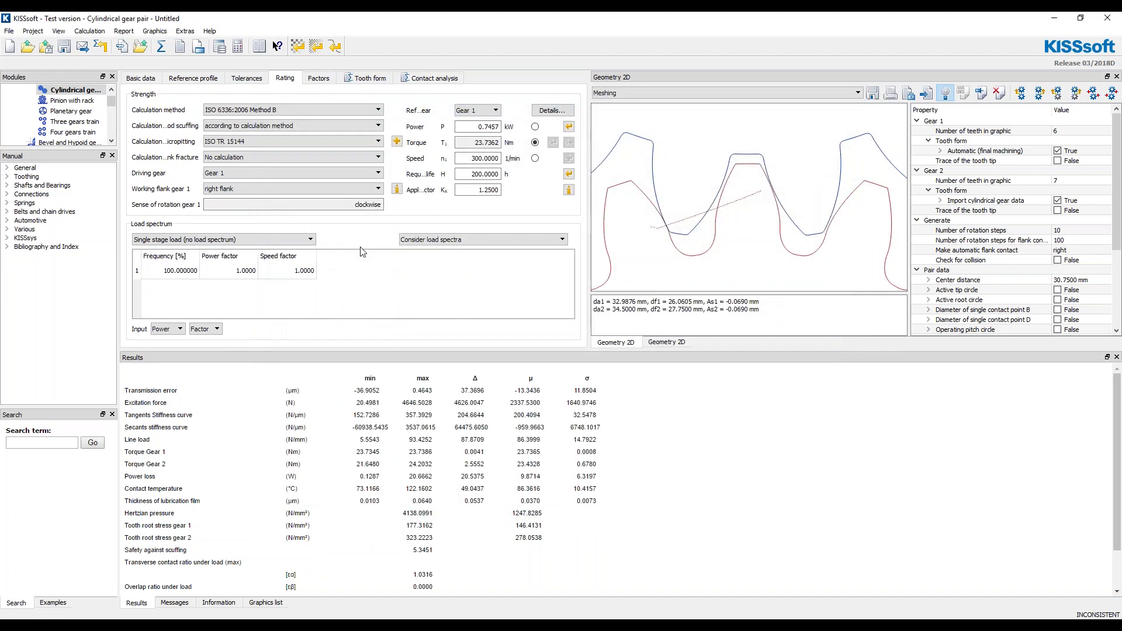
left_click(140, 79)
left_click(161, 47)
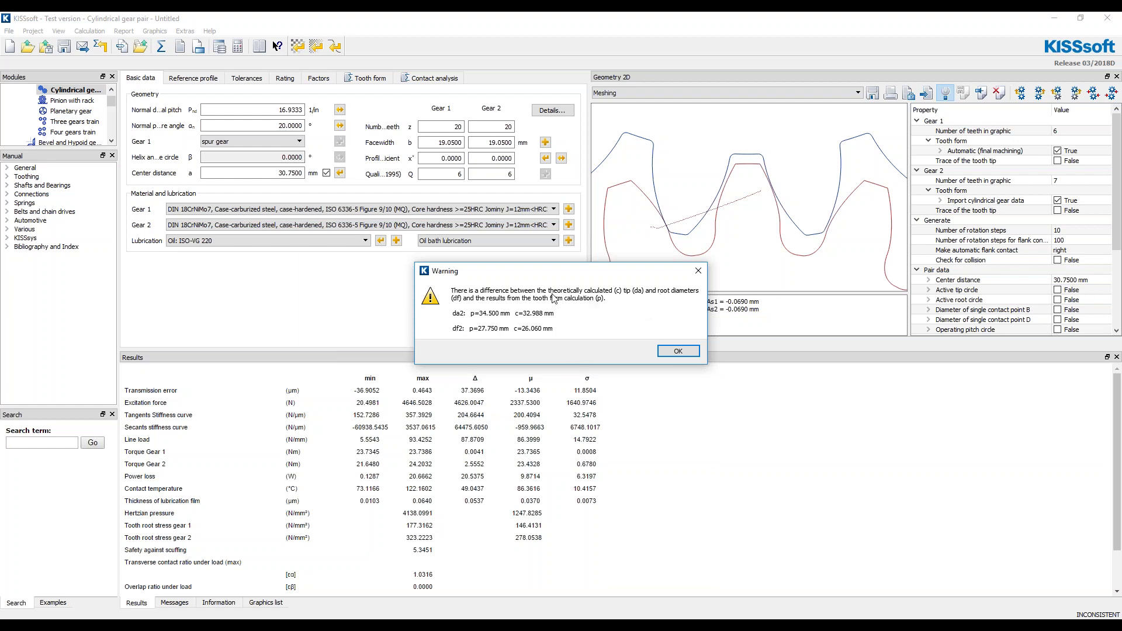
Accept the diameter warning and review root safeties 2.403 and 2.047, flank safety 1.337
left_click(680, 353)
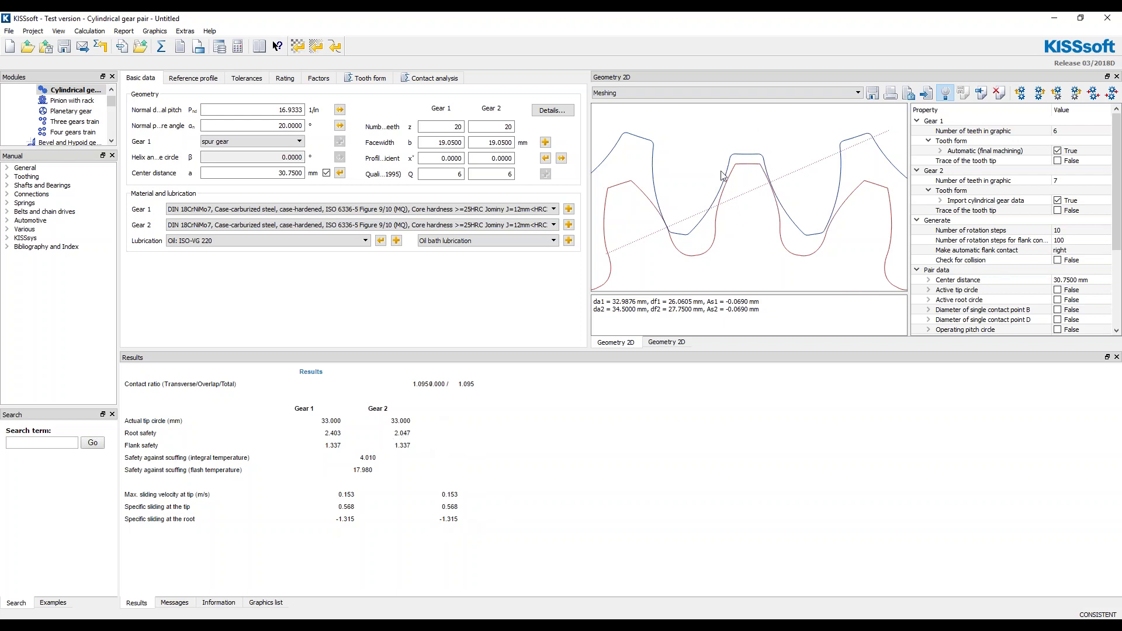
scroll(795, 248, "down", 1)
scroll(795, 248, "down", 1)
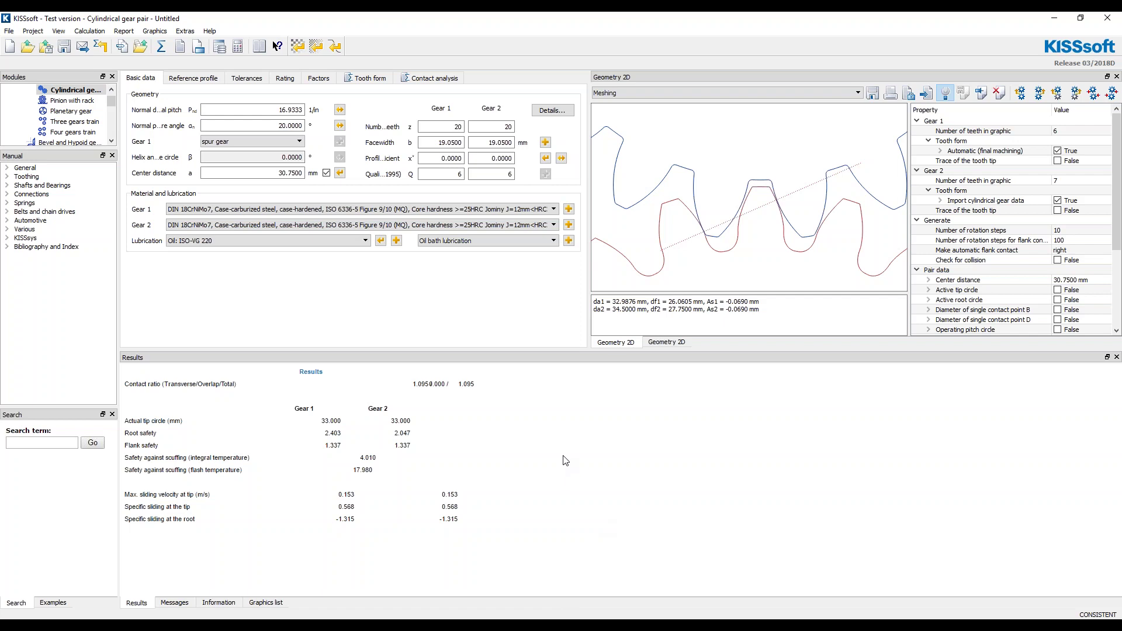
Rerun the contact analysis, accepting the diameter warning
left_click(431, 78)
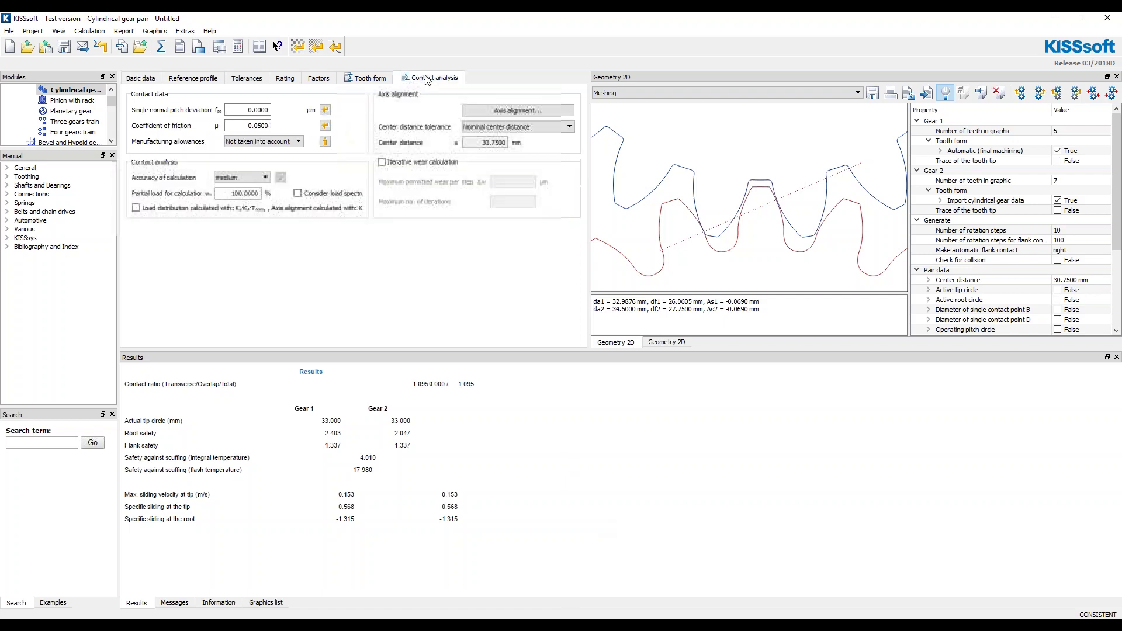
left_click(161, 47)
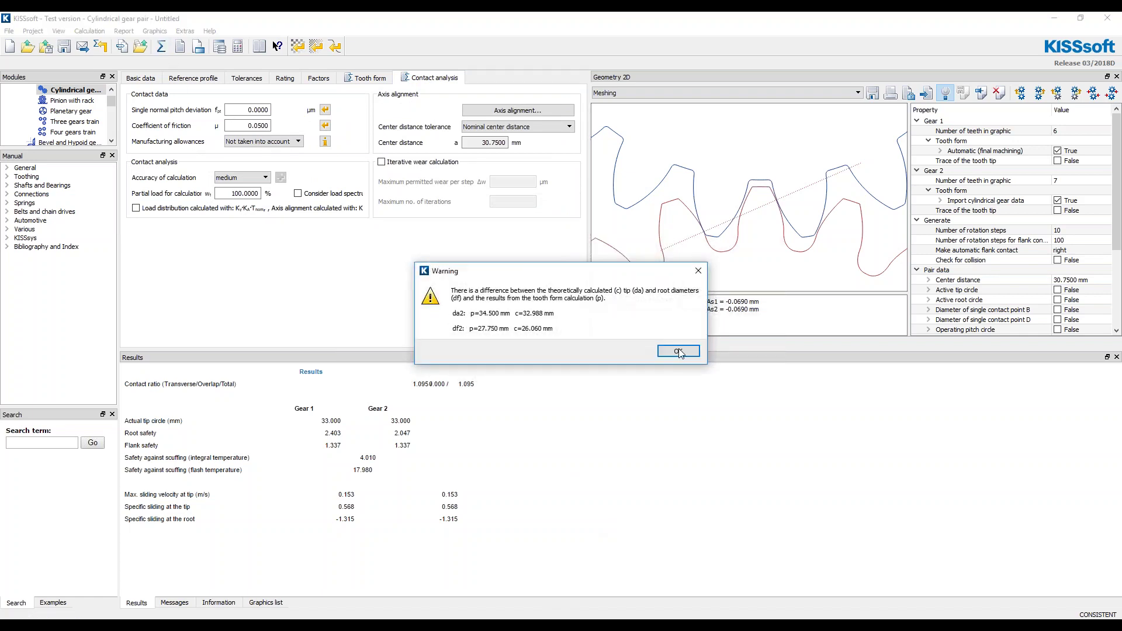
left_click(677, 353)
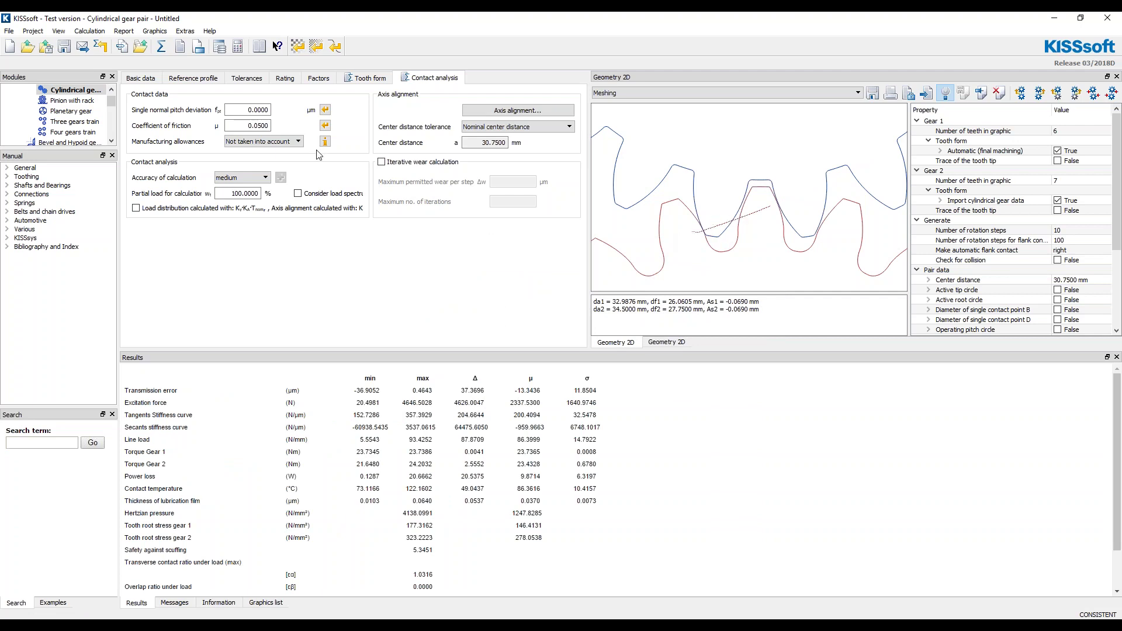
Bring up the contact analysis Stress distribution on tooth graphics choices
left_click(123, 30)
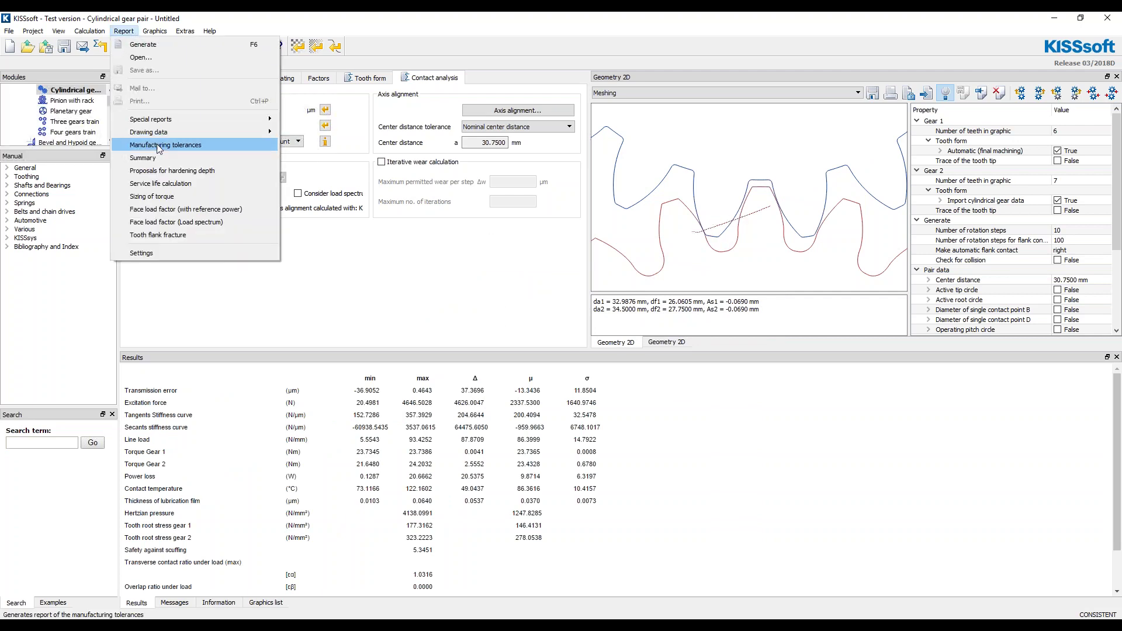
left_click(124, 31)
left_click(155, 30)
mouse_move(182, 83)
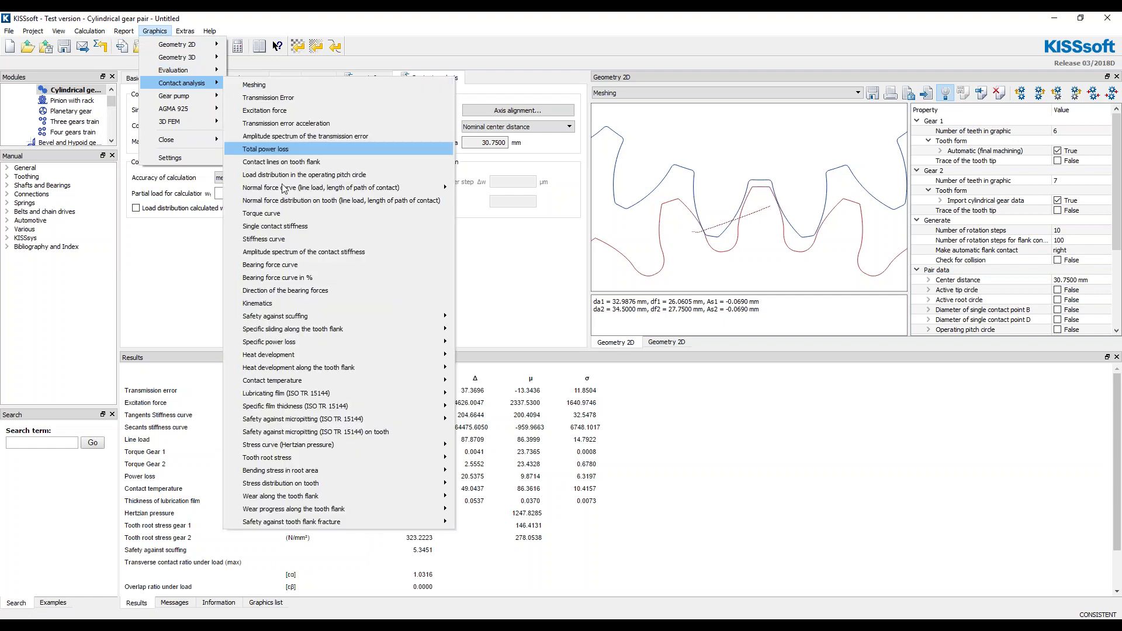
mouse_move(305, 484)
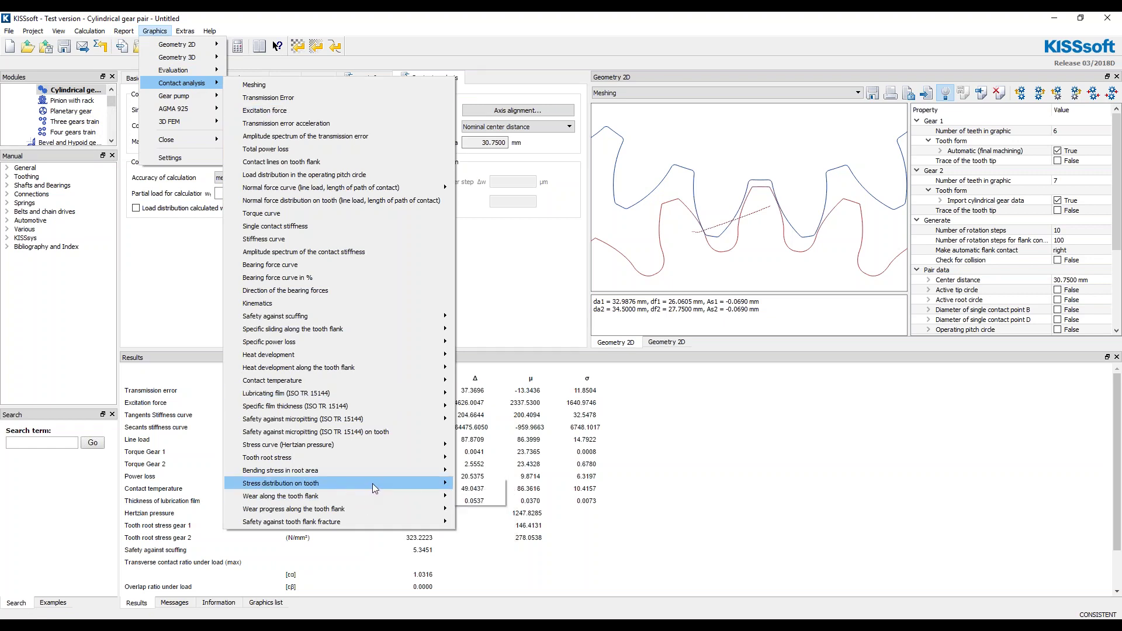
Show Gear B's 3D stress distribution on tooth in an enlarged window
mouse_move(373, 483)
left_click(479, 496)
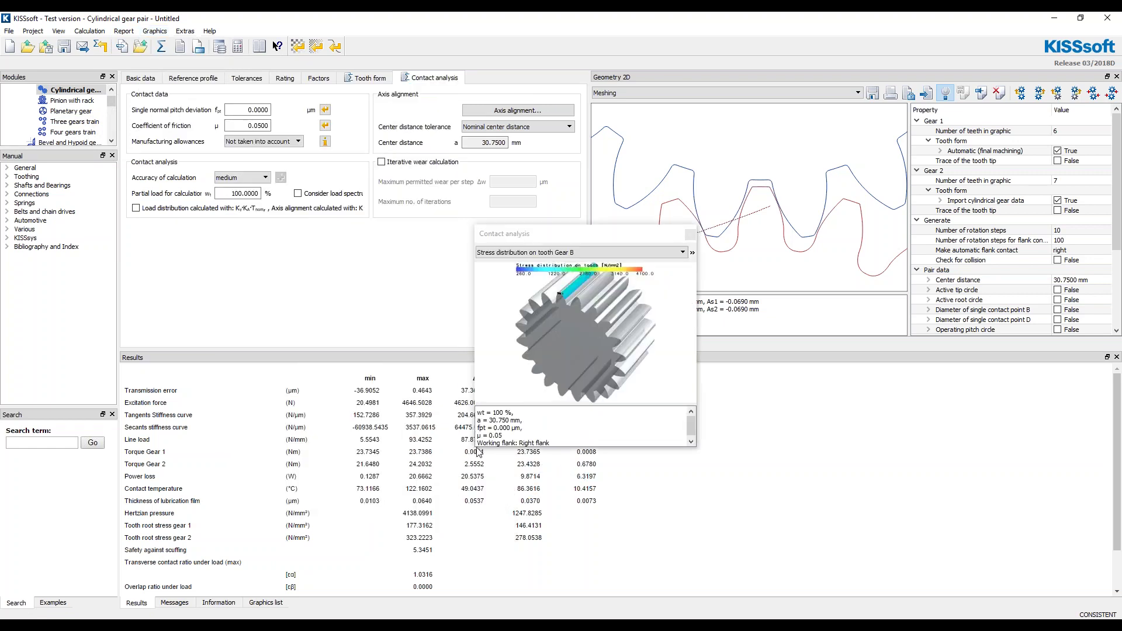
left_click_drag(479, 452, 276, 620)
scroll(484, 334, "up", 5)
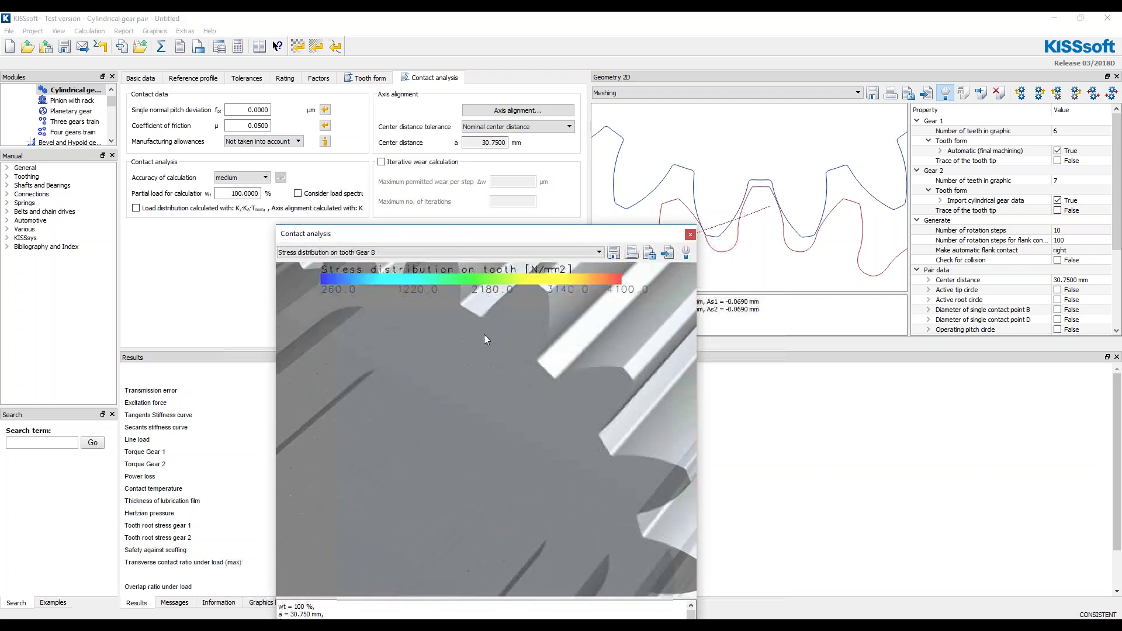
Pan and zoom the 3D view to centre the stressed flank, then reposition the window
right_click(495, 387)
left_click(555, 410)
left_click_drag(508, 397, 512, 511)
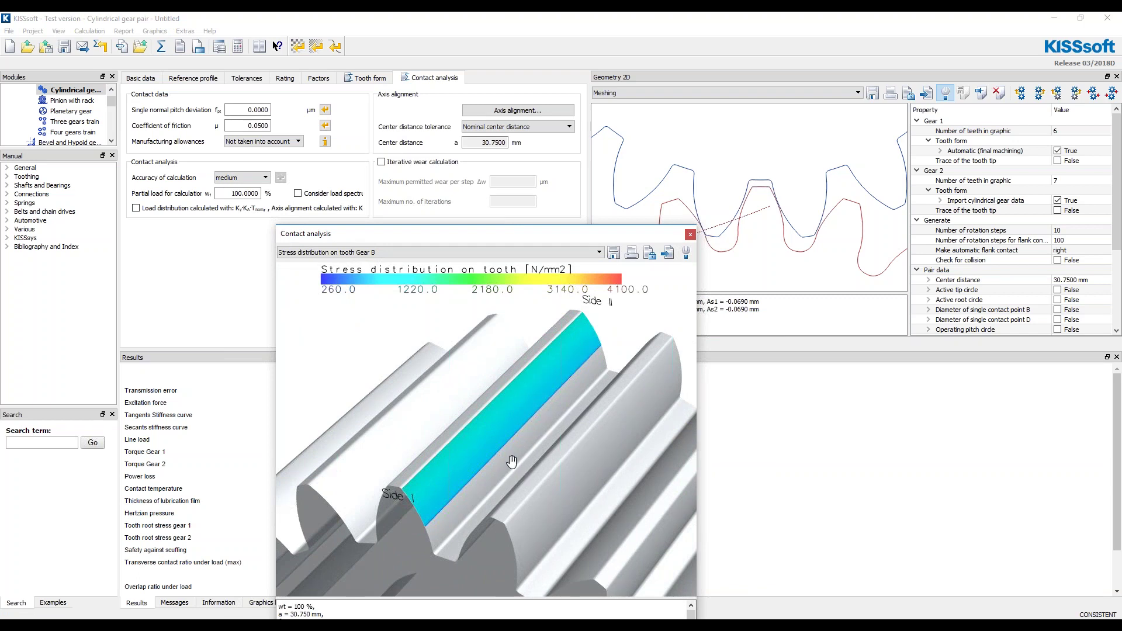
scroll(602, 380, "down", 2)
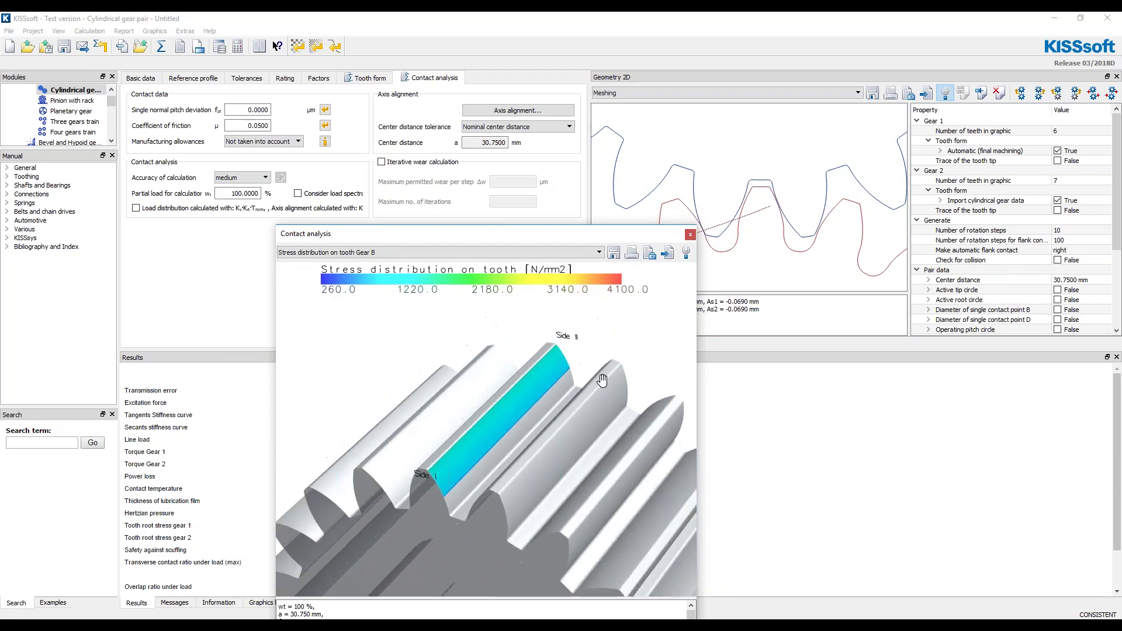
scroll(637, 363, "down", 2)
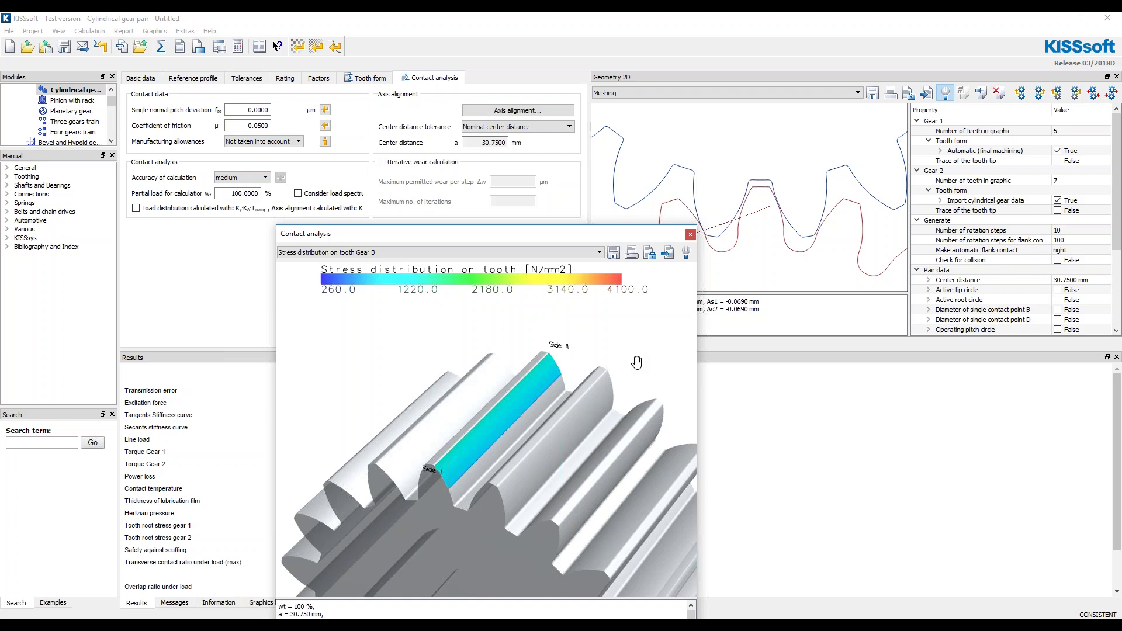
mouse_move(358, 626)
left_click_drag(610, 237, 532, 296)
Close the 3D stress distribution window to return to the contact analysis results
left_click(612, 293)
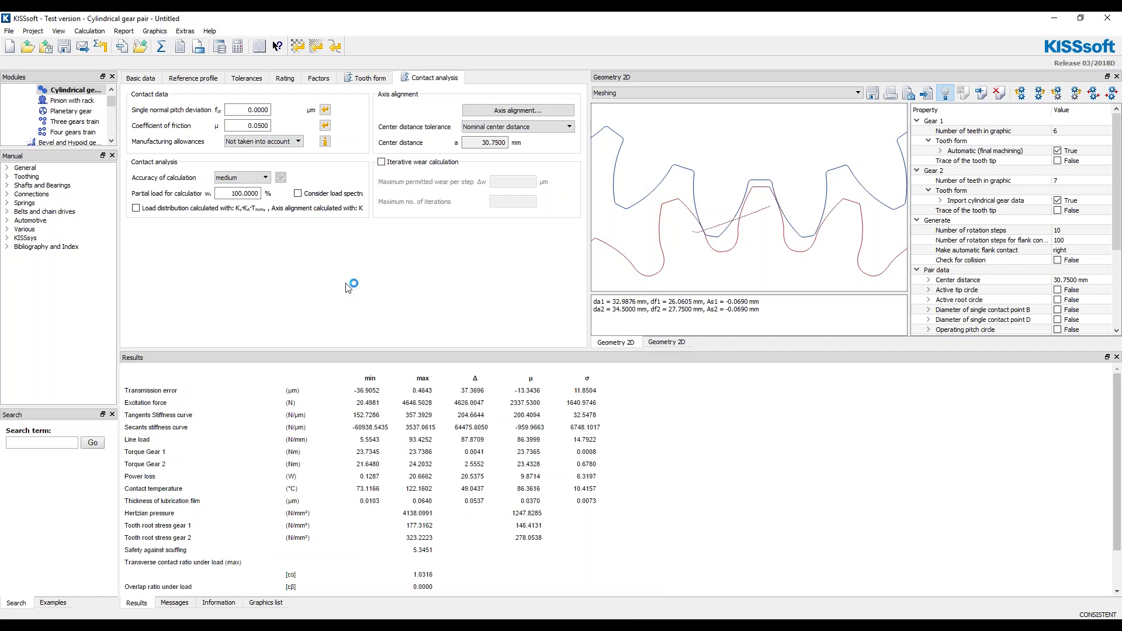
View Gear 2's tooth form operations, leaving its automatic operation unchanged
left_click(382, 78)
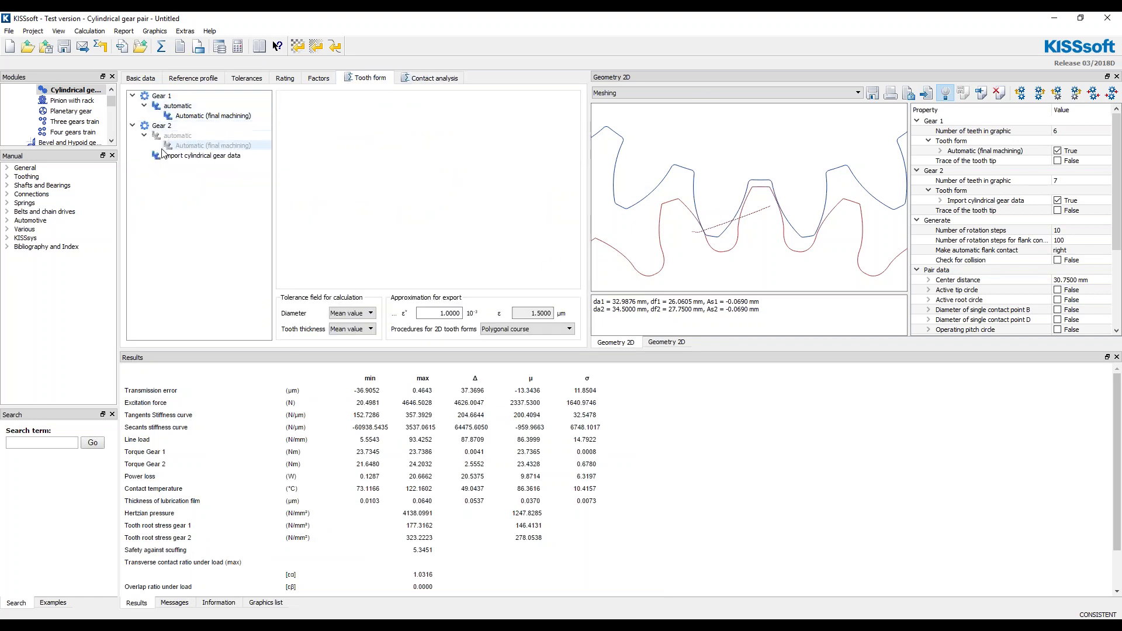
right_click(176, 136)
mouse_move(240, 143)
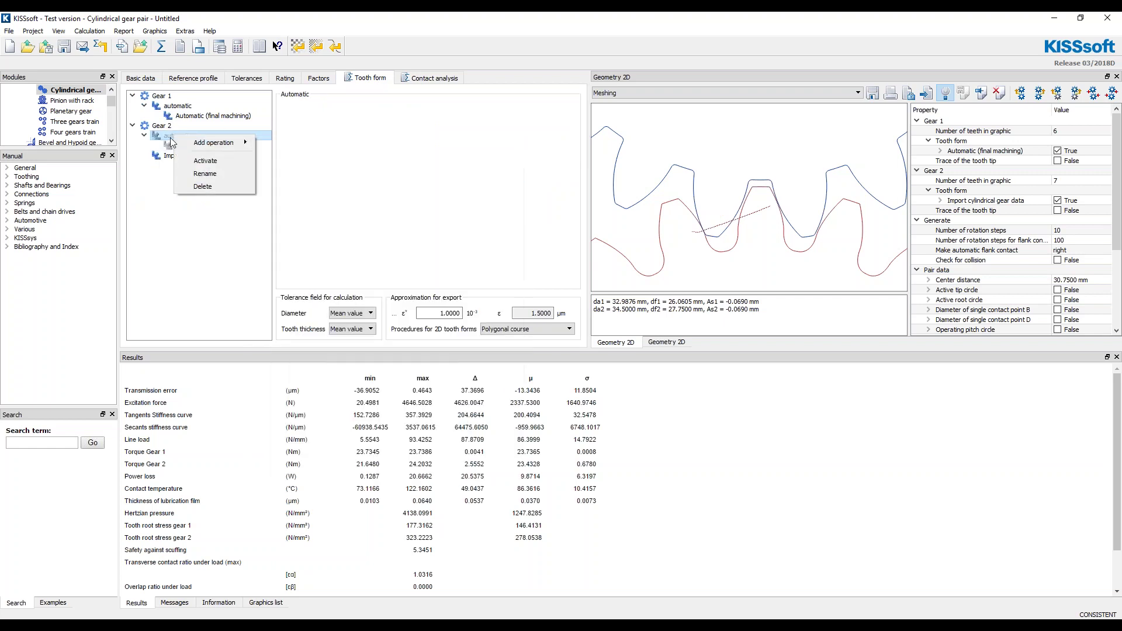
left_click(193, 234)
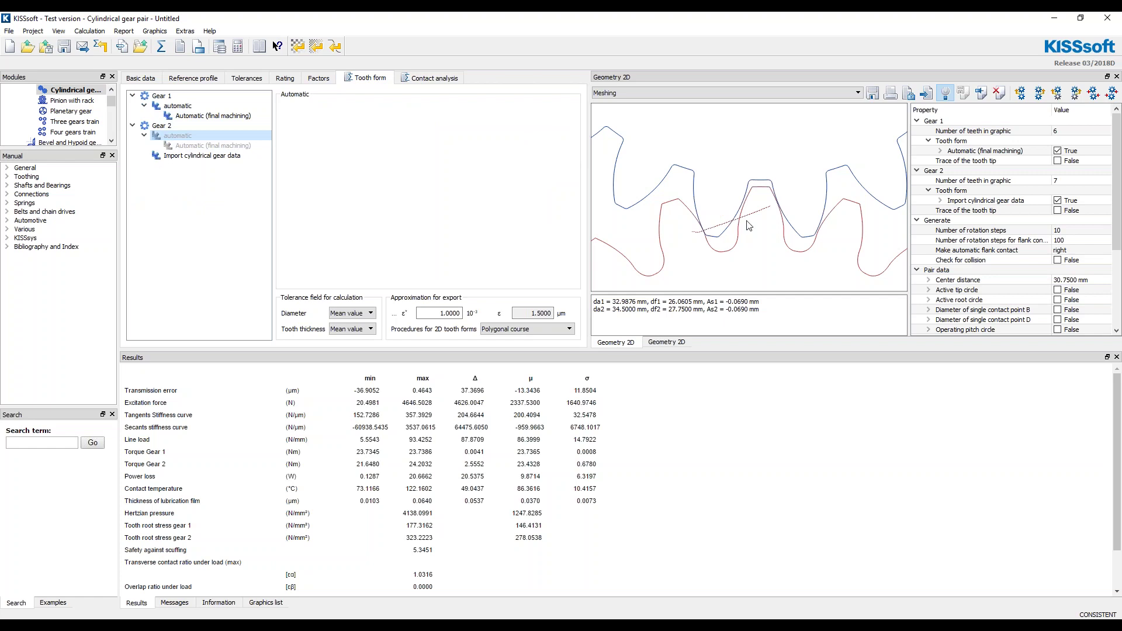